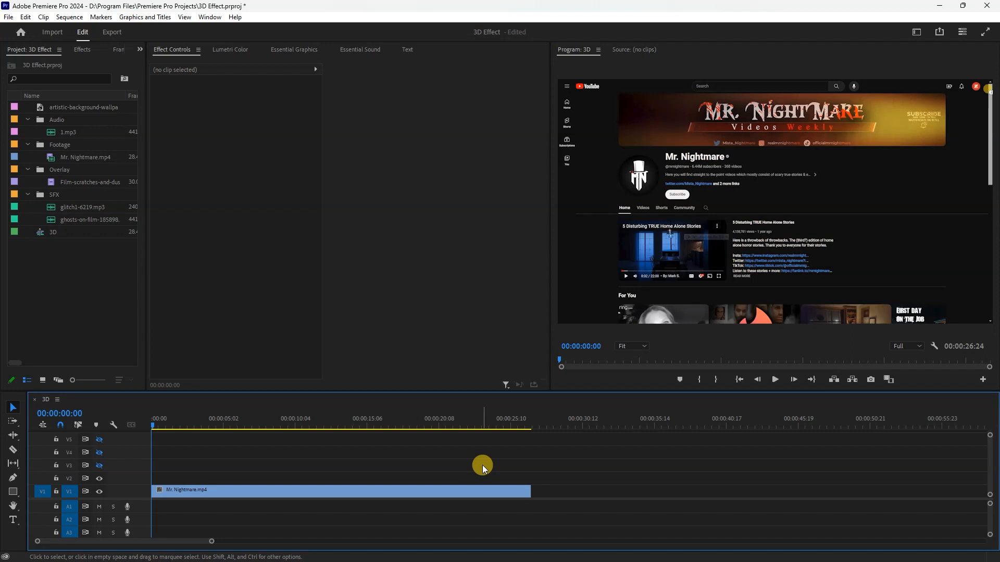
# - Set the speed of the Mr. Nightmare.mp4 clip to about 180% and play back the sped-up footage
pyautogui.click(163, 424)
pyautogui.press('space')
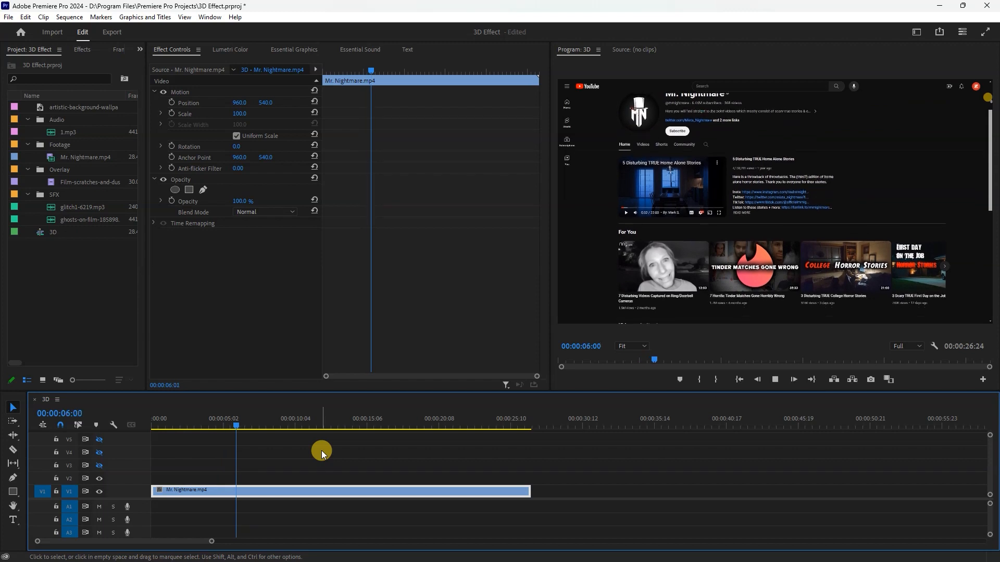
pyautogui.press('space')
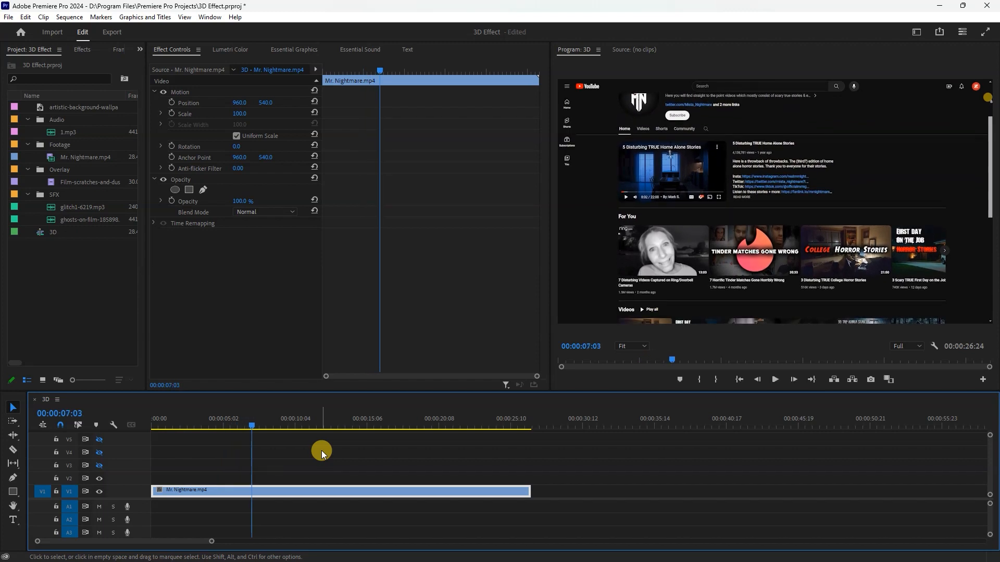
pyautogui.rightClick(314, 488)
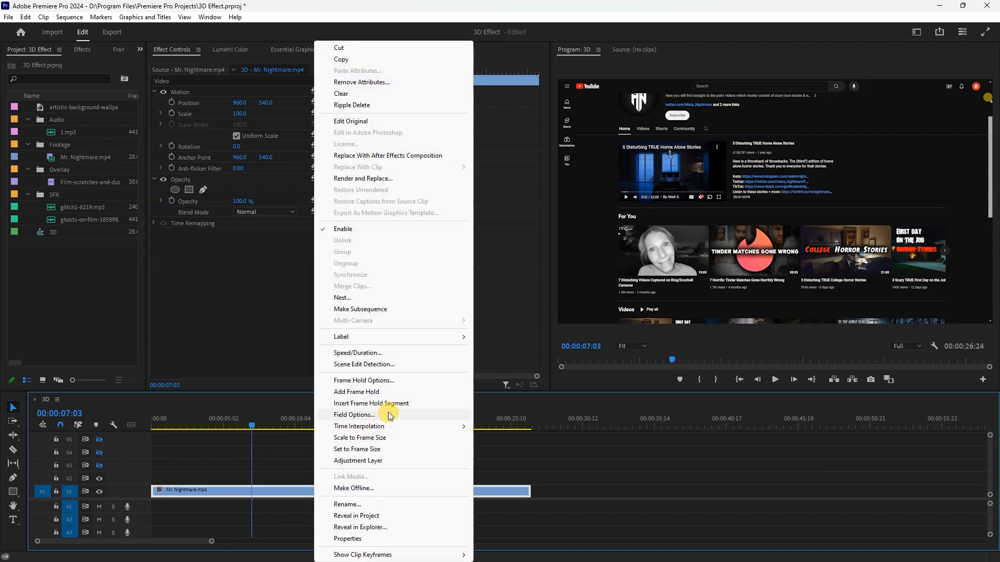
pyautogui.click(381, 354)
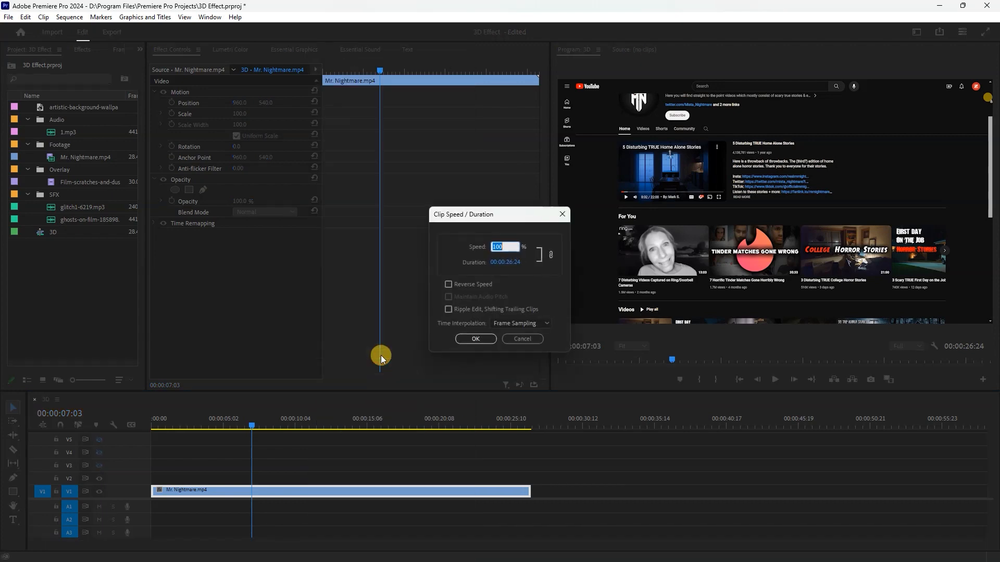
pyautogui.write('18')
pyautogui.press('Return')
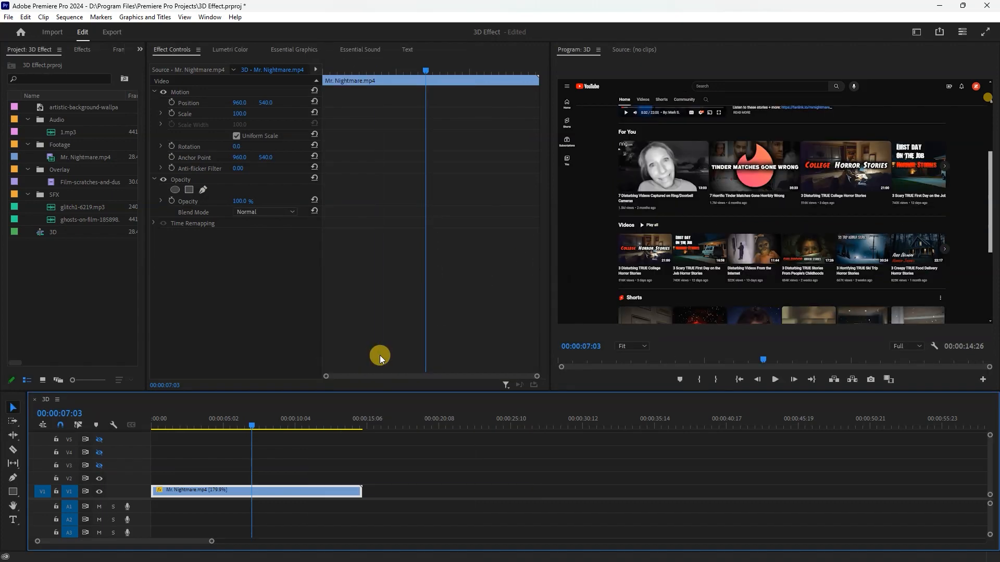
pyautogui.click(292, 449)
pyautogui.moveTo(252, 426); pyautogui.dragTo(236, 424)
pyautogui.press('space')
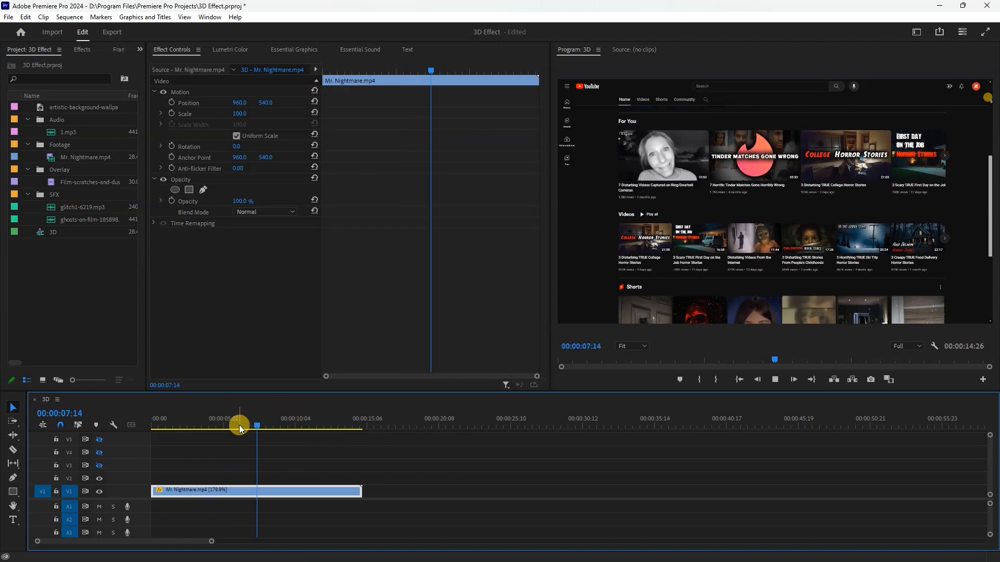
pyautogui.press('space')
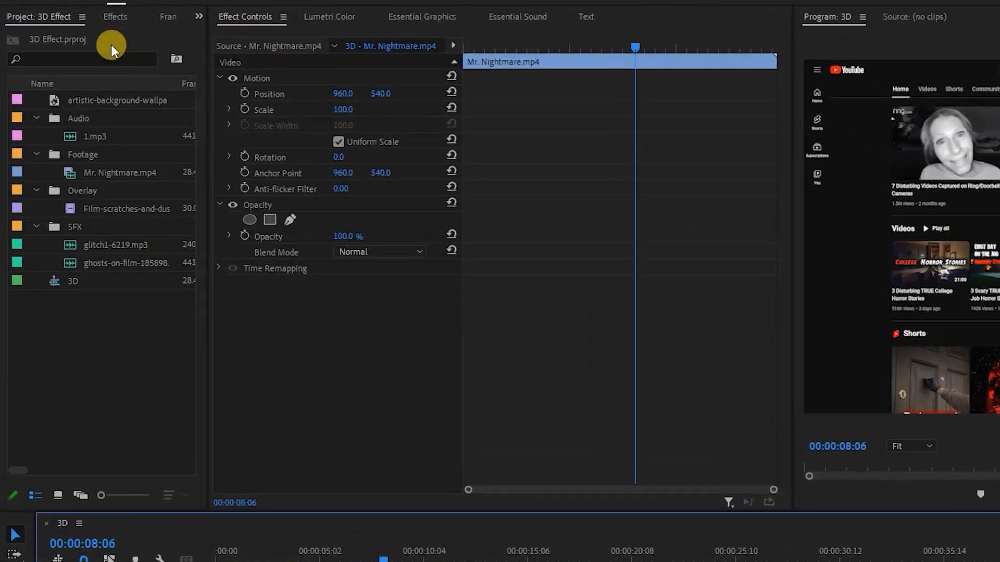
# - Find the Basic 3D video effect and apply it to the Mr. Nightmare.mp4 clip
pyautogui.click(82, 49)
pyautogui.click(93, 32)
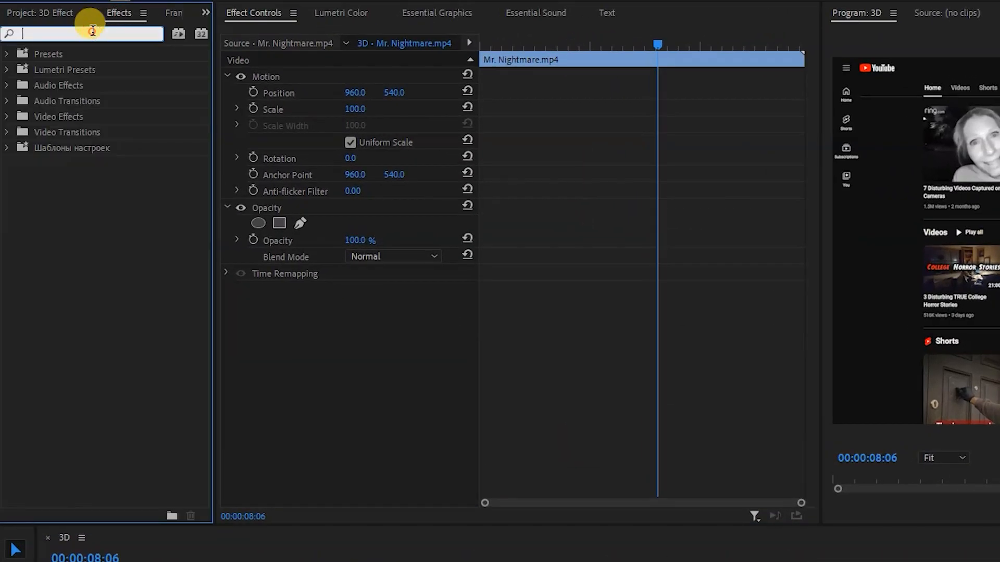
pyautogui.write('basic 3D')
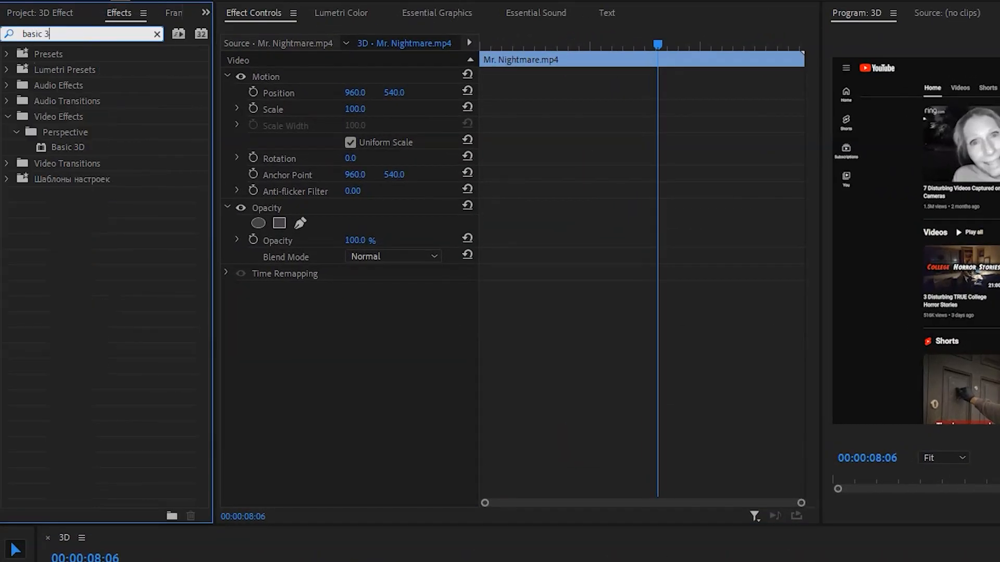
pyautogui.doubleClick(44, 147)
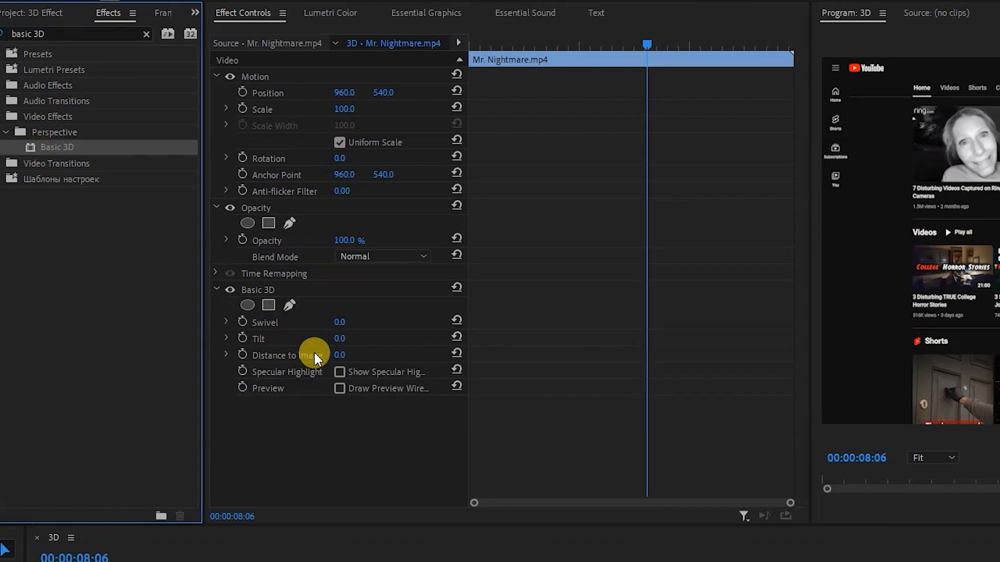
# - At the start of the sequence, set Basic 3D Swivel to 30°, Tilt to -10° and Distance to Image to -30
pyautogui.moveTo(166, 560); pyautogui.dragTo(2, 560)
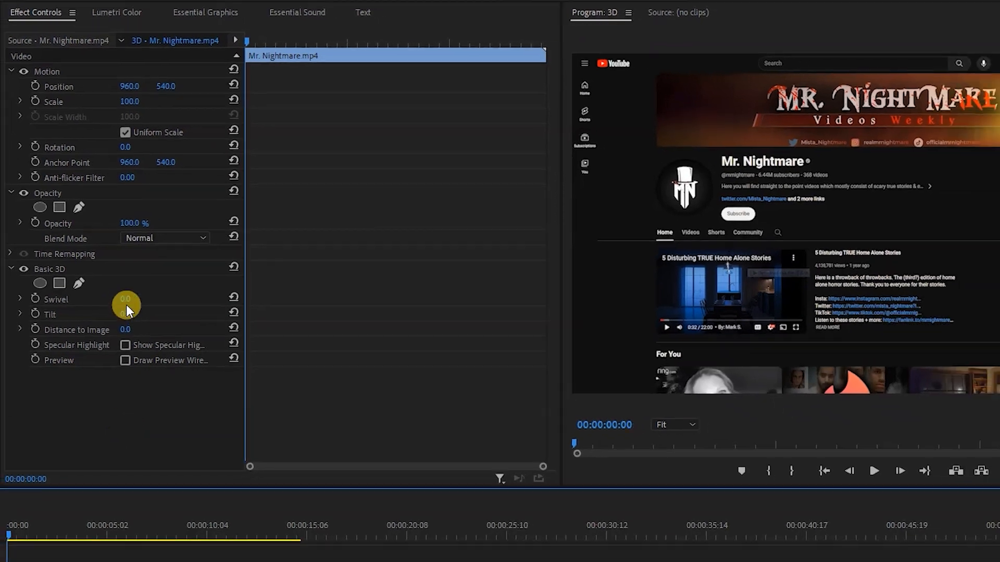
pyautogui.click(126, 302)
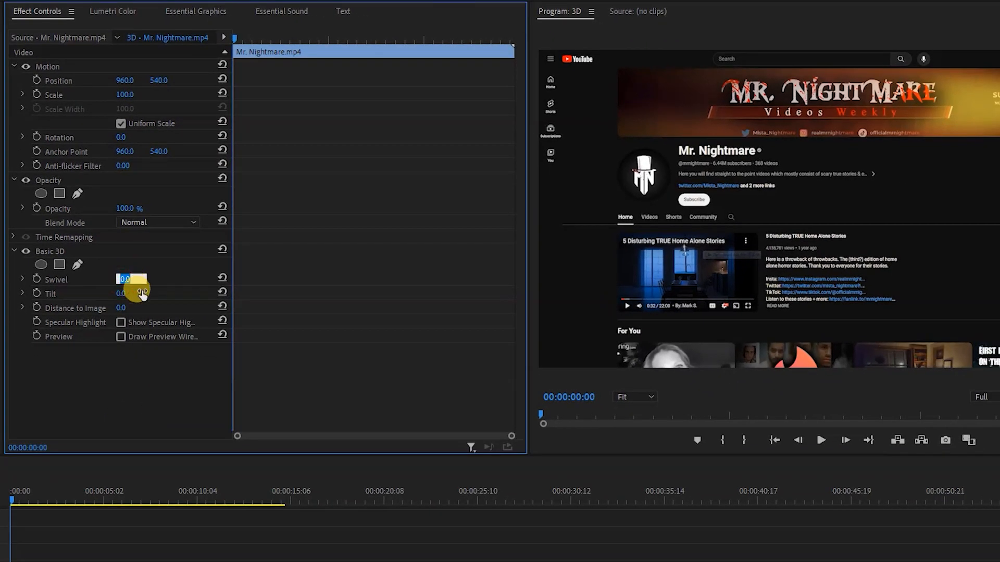
pyautogui.write('30')
pyautogui.click(136, 289)
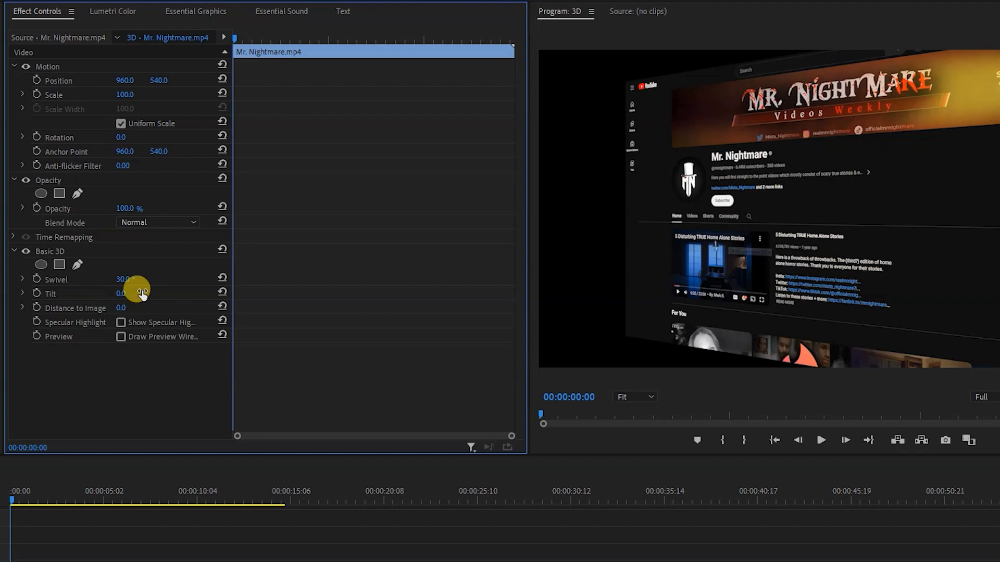
pyautogui.click(141, 293)
pyautogui.write('-10')
pyautogui.click(124, 306)
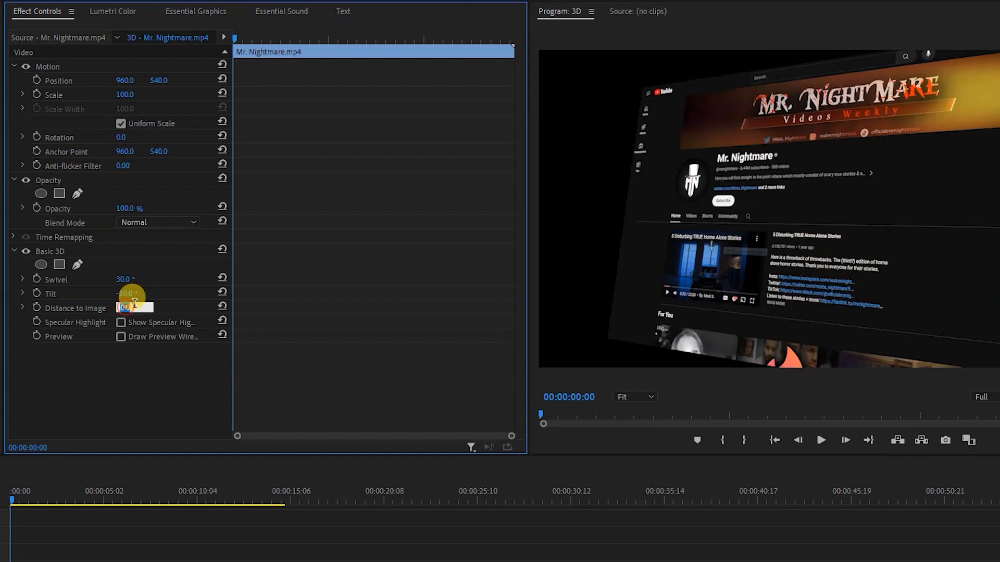
pyautogui.write('-30')
pyautogui.click(142, 301)
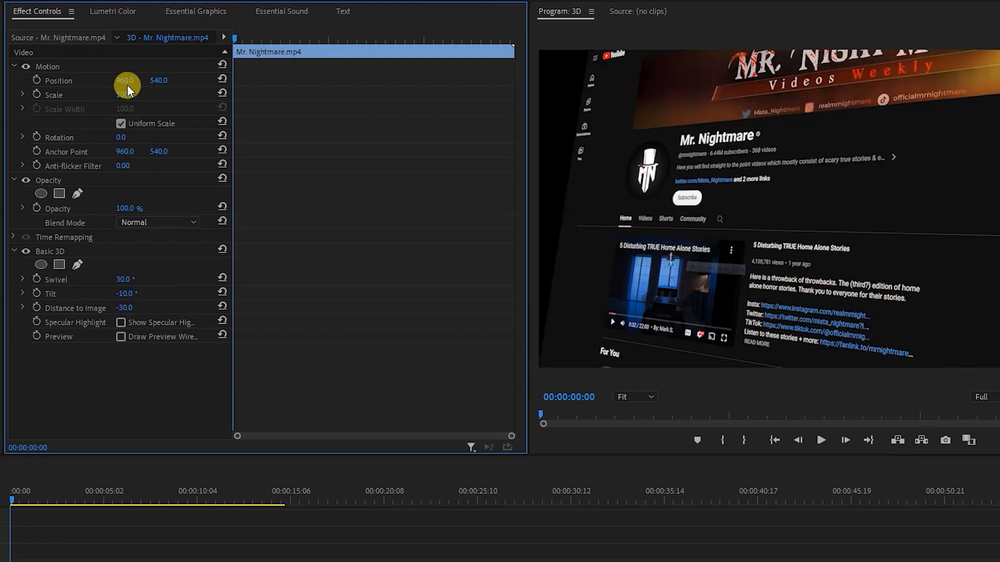
# - Shift the Mr. Nightmare.mp4 clip horizontally to Position X 723, play back the tilted footage and return to the sequence start
pyautogui.moveTo(126, 81); pyautogui.dragTo(3, 80)
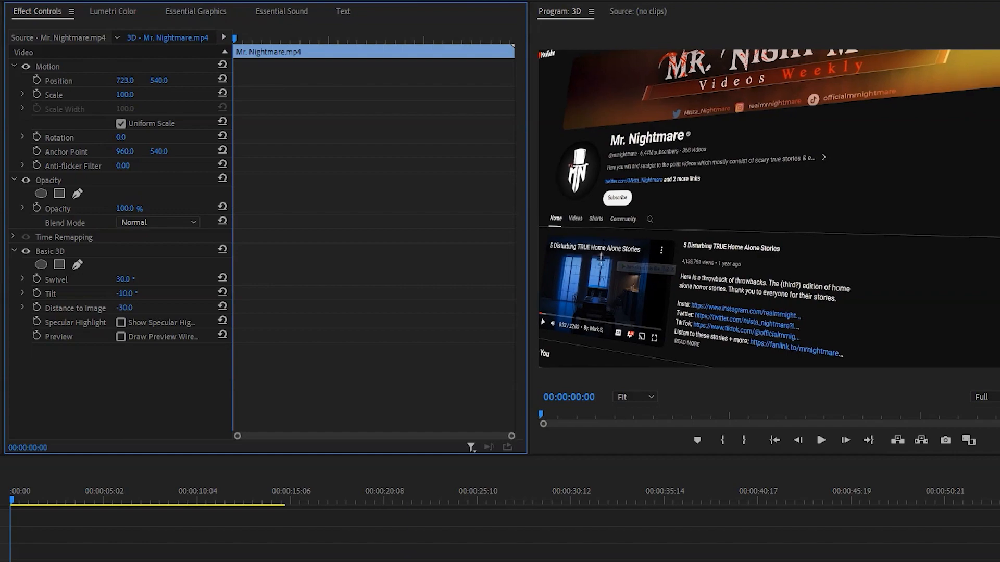
pyautogui.click(33, 499)
pyautogui.press('space')
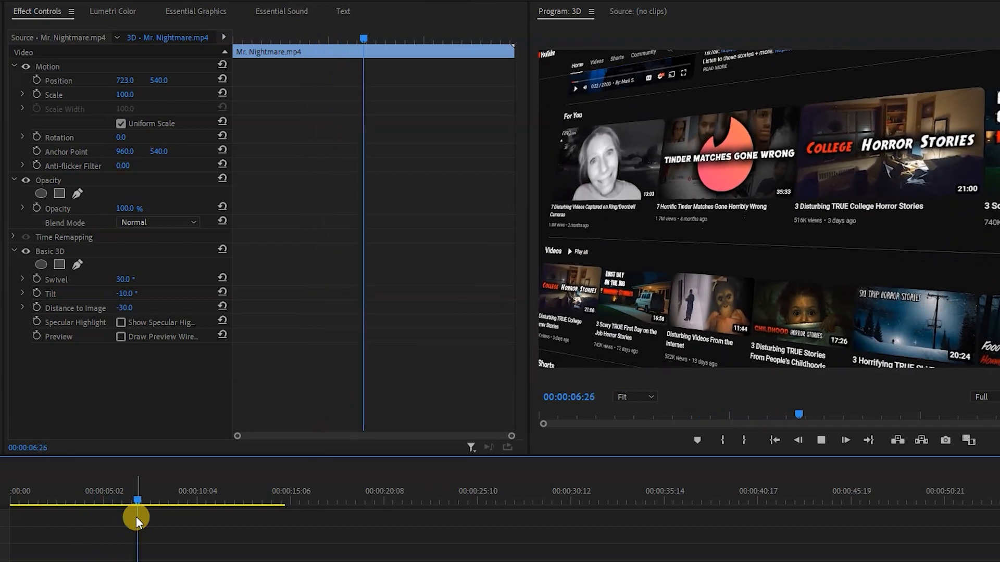
pyautogui.press('space')
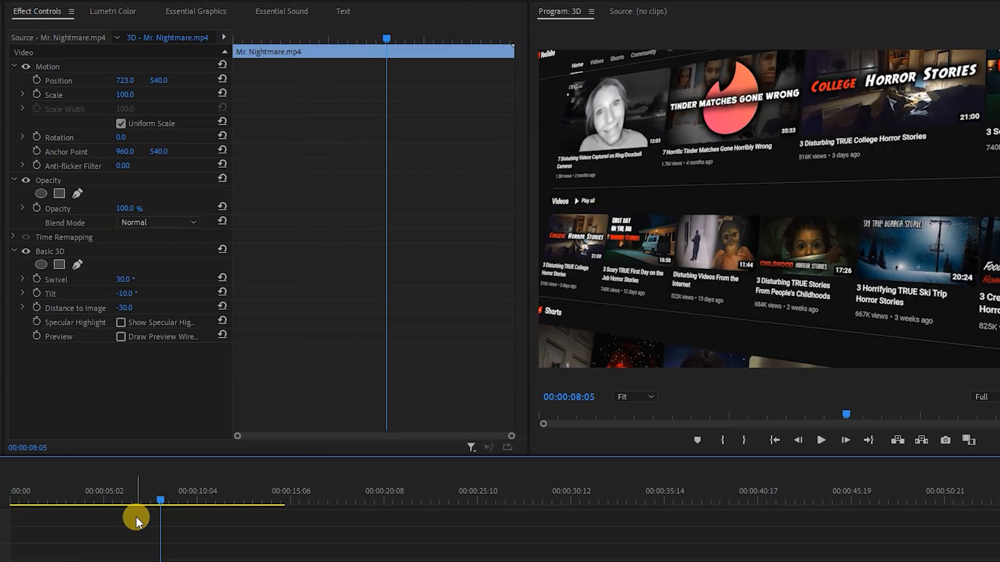
pyautogui.moveTo(107, 496); pyautogui.dragTo(2, 501)
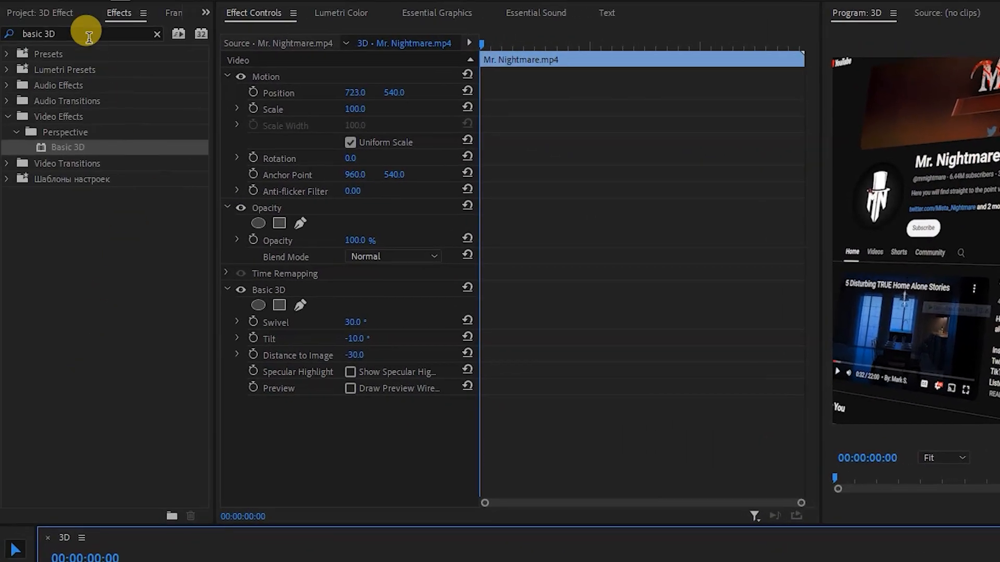
# - Place the artistic-background-wallpaper image on V2 at the sequence start and extend it to the end of the Mr. Nightmare.mp4 clip
pyautogui.click(72, 15)
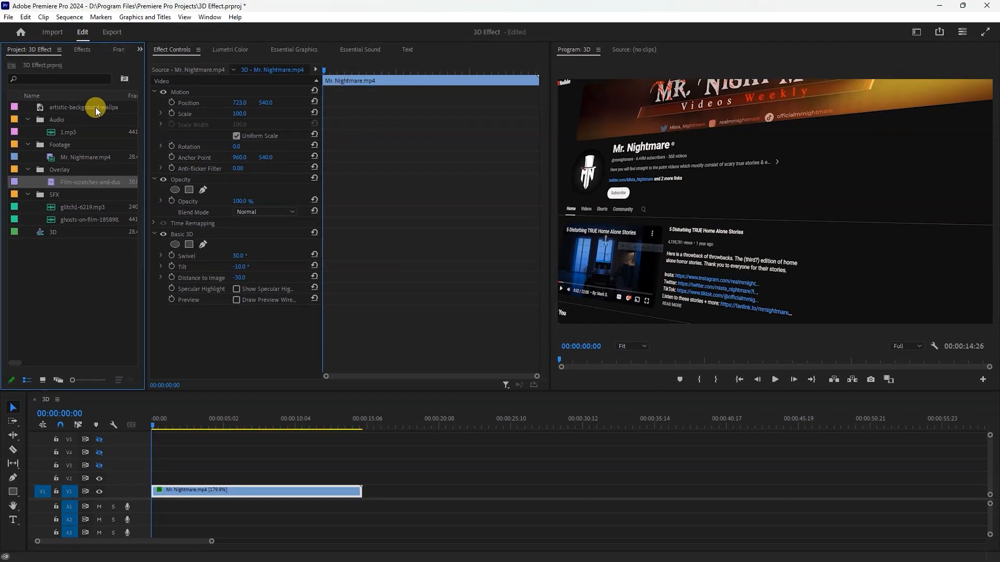
pyautogui.moveTo(139, 100); pyautogui.dragTo(285, 561)
pyautogui.moveTo(193, 454); pyautogui.dragTo(160, 480)
pyautogui.moveTo(222, 477); pyautogui.dragTo(361, 477)
# - Scale the wallpaper image on V2 up to 31.9 so it fills the whole frame
pyautogui.click(206, 478)
pyautogui.click(245, 114)
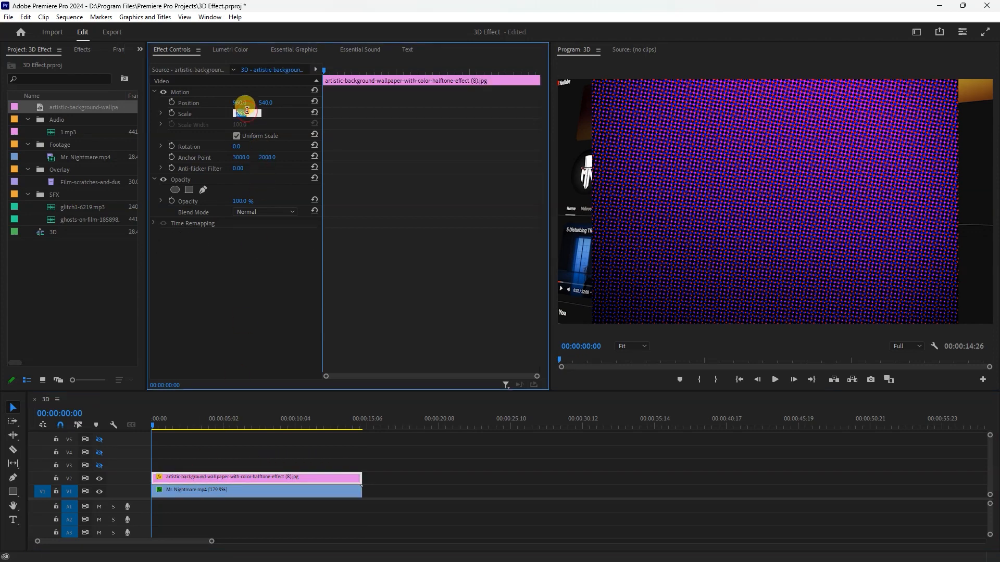
pyautogui.press('Up')
pyautogui.press('Up')
pyautogui.press('Up')
pyautogui.press('Up')
pyautogui.press('Up')
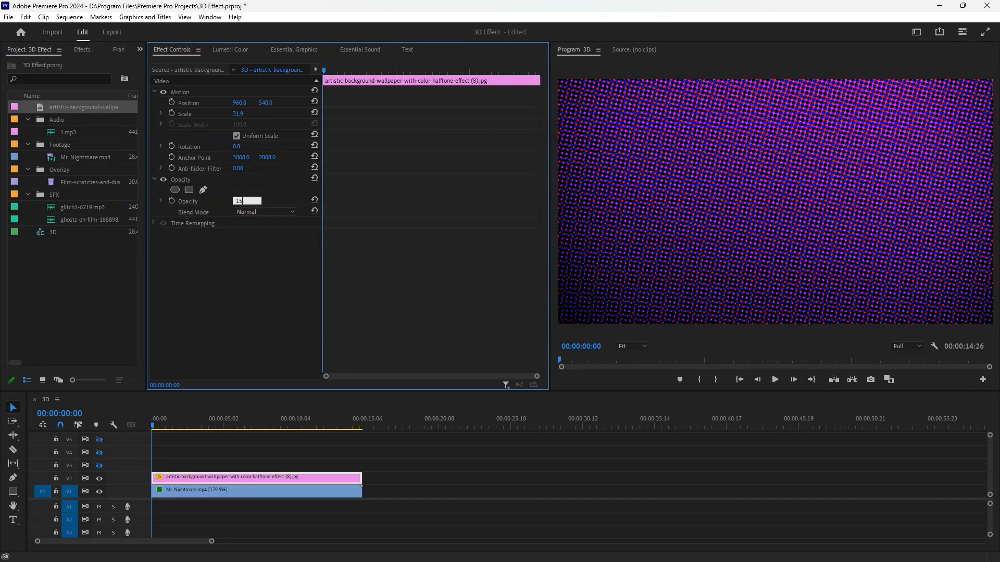
# - Try the wallpaper image at 15% opacity with the Hard Light blend mode
pyautogui.press('Return')
pyautogui.click(242, 211)
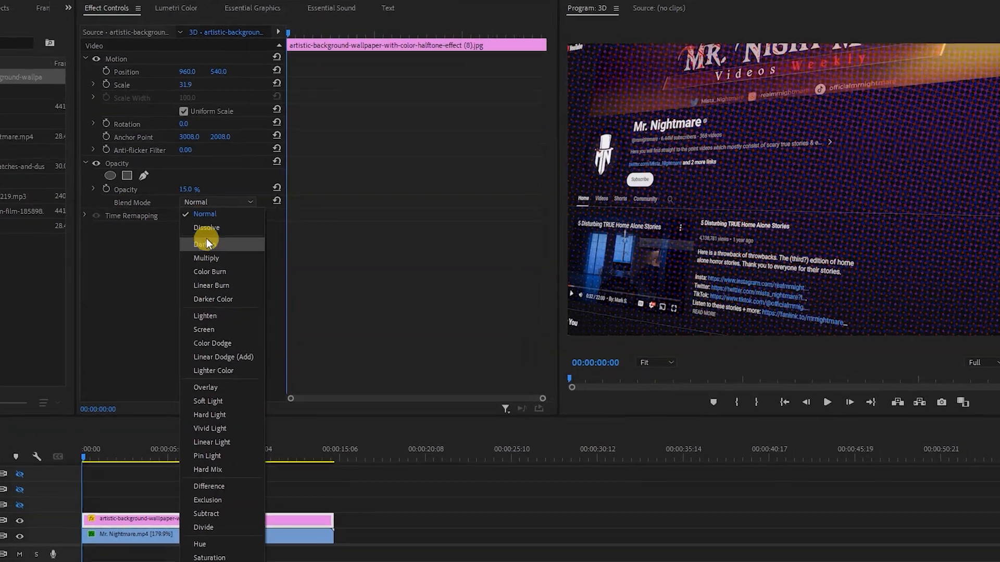
pyautogui.click(164, 441)
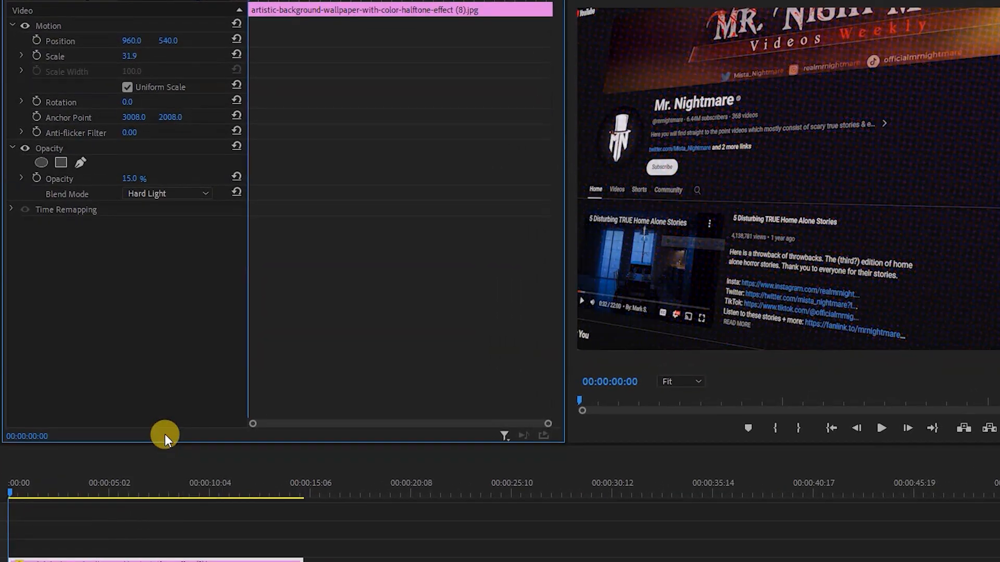
# - Set the wallpaper image's blend mode to Soft Light and its opacity to 20%
pyautogui.click(150, 194)
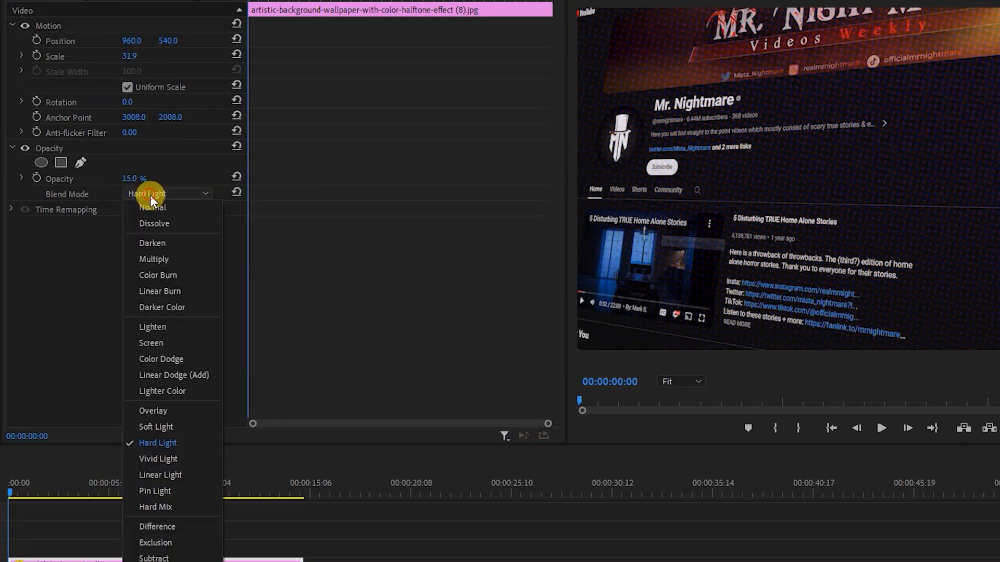
pyautogui.click(145, 425)
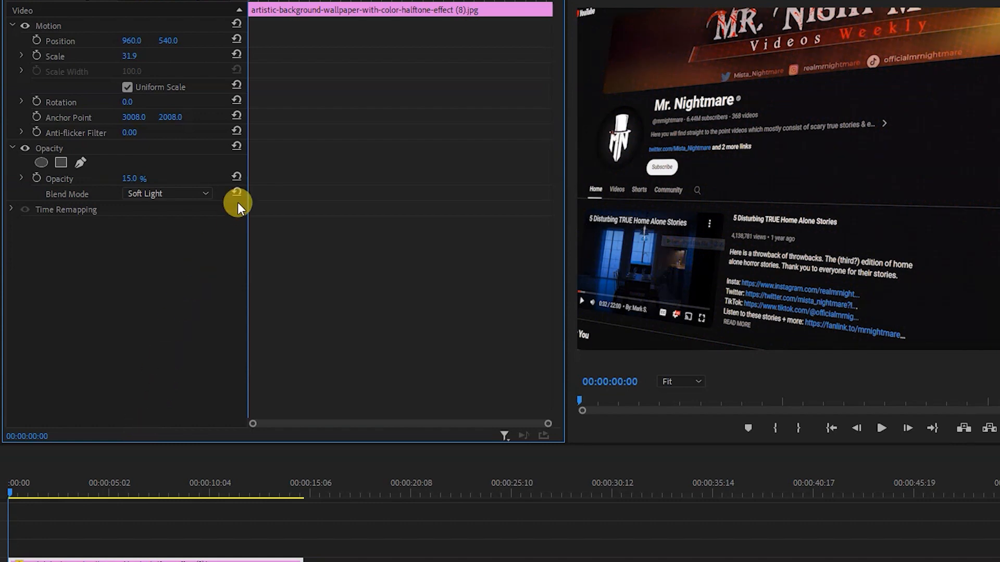
pyautogui.write('20')
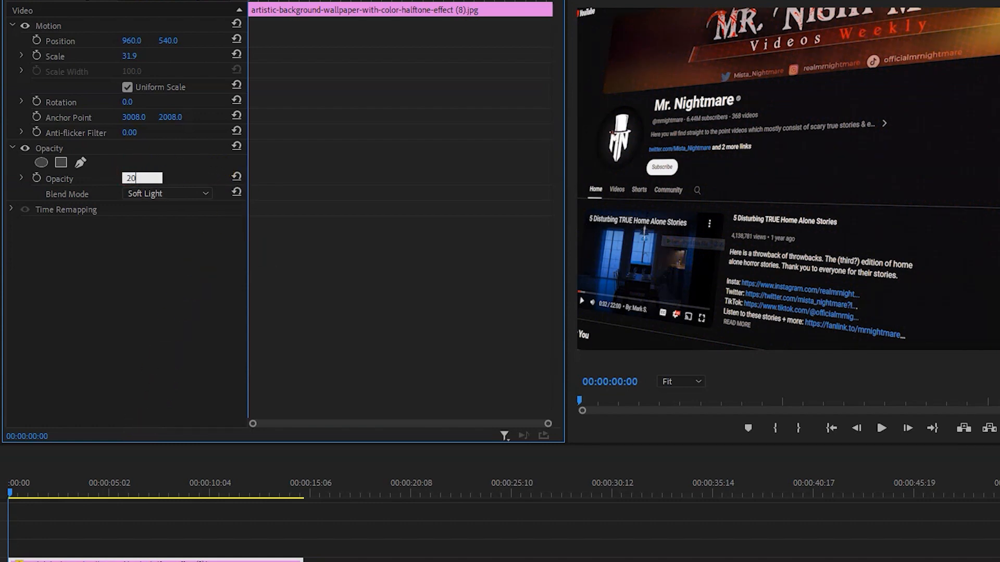
pyautogui.press('Return')
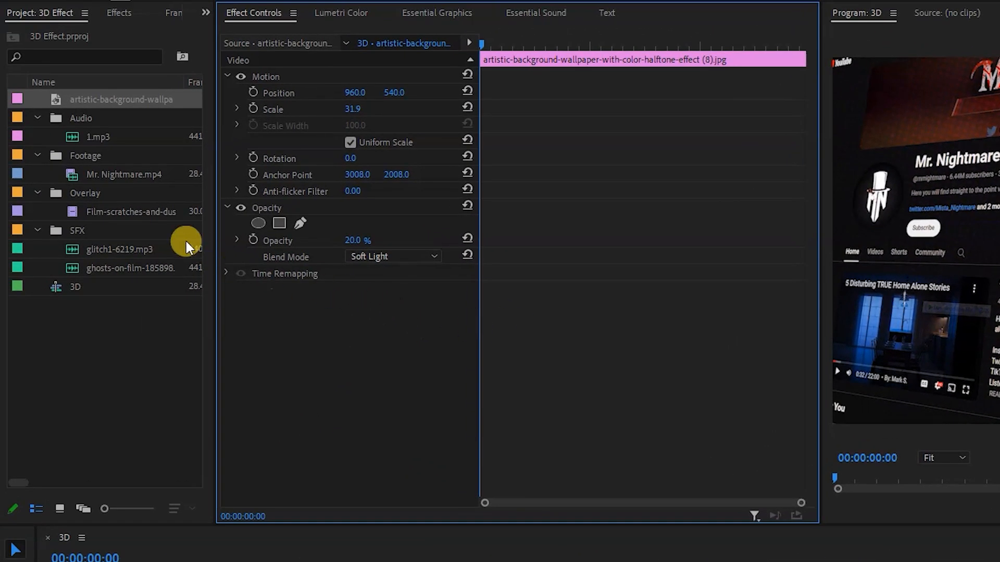
# - Place the Film-scratches-and-dust overlay on V3 at the sequence start, apply the Luma Key effect to it and play back the result
pyautogui.moveTo(140, 211); pyautogui.dragTo(153, 464)
pyautogui.moveTo(151, 426); pyautogui.dragTo(152, 426)
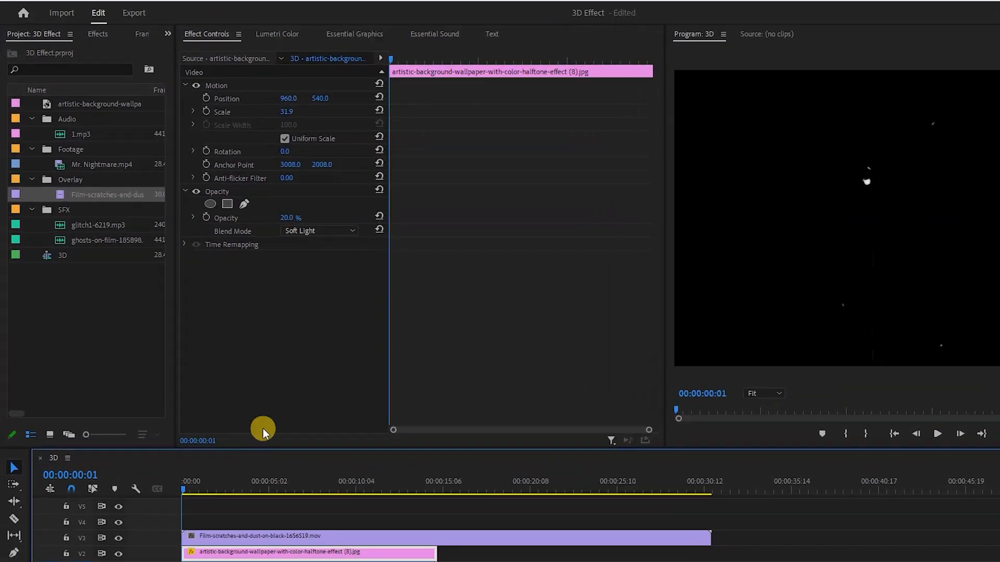
pyautogui.click(100, 33)
pyautogui.click(48, 51)
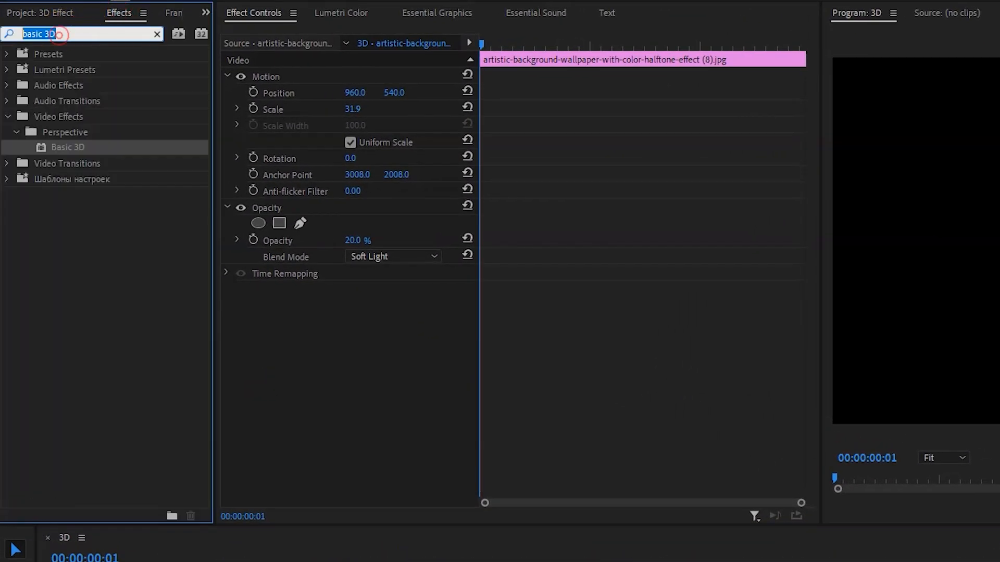
pyautogui.write('luma ke')
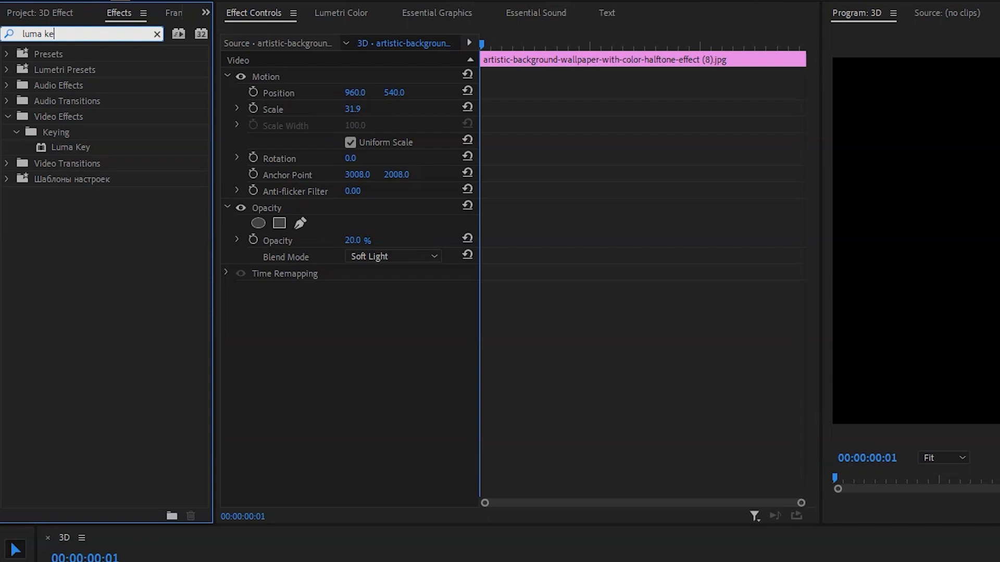
pyautogui.doubleClick(42, 148)
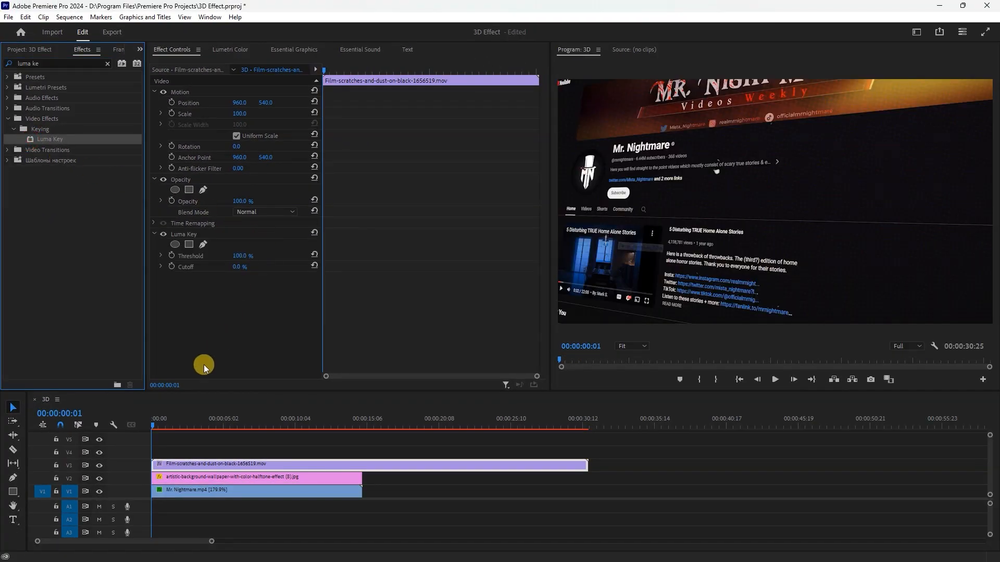
pyautogui.press('space')
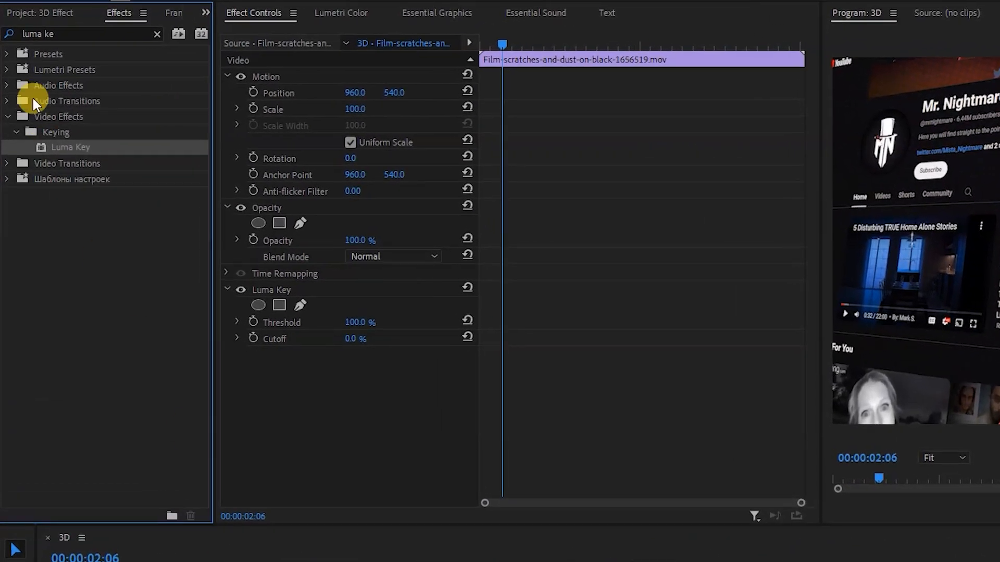
# - Add the ghosts-on-film-185898.mp3 sound effect to A1 at the sequence start and play the sequence from the beginning
pyautogui.click(20, 14)
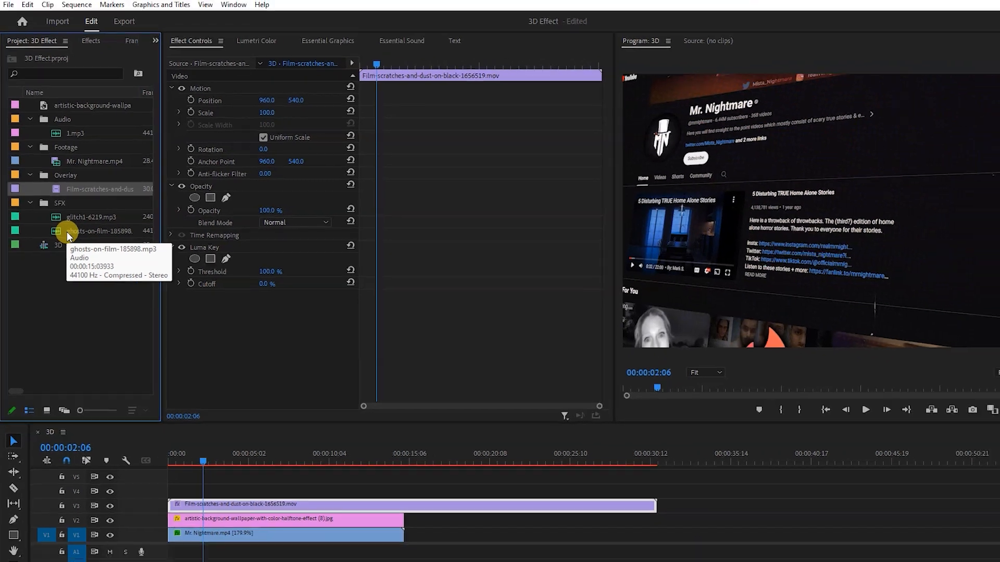
pyautogui.moveTo(86, 269); pyautogui.dragTo(157, 506)
pyautogui.moveTo(182, 425); pyautogui.dragTo(156, 425)
pyautogui.press('space')
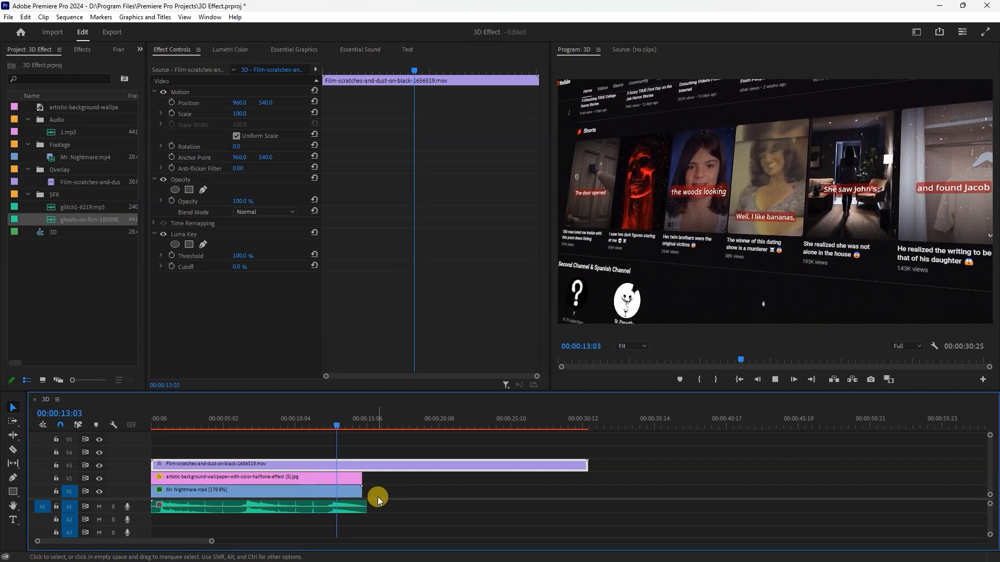
# - Stop playback and set the Mr. Nightmare.mp4 clip's speed to 170%
pyautogui.press('space')
pyautogui.press('=')
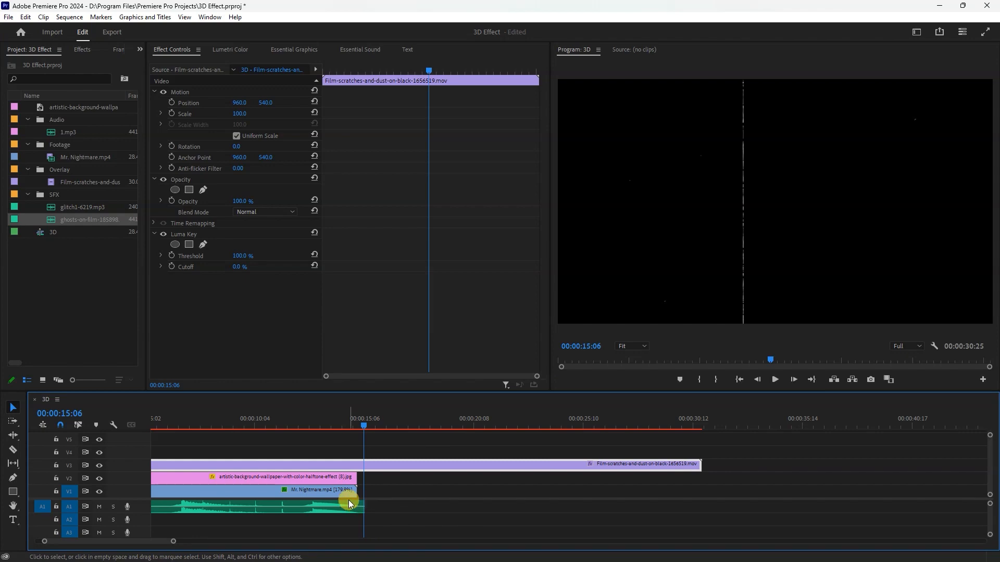
pyautogui.rightClick(346, 489)
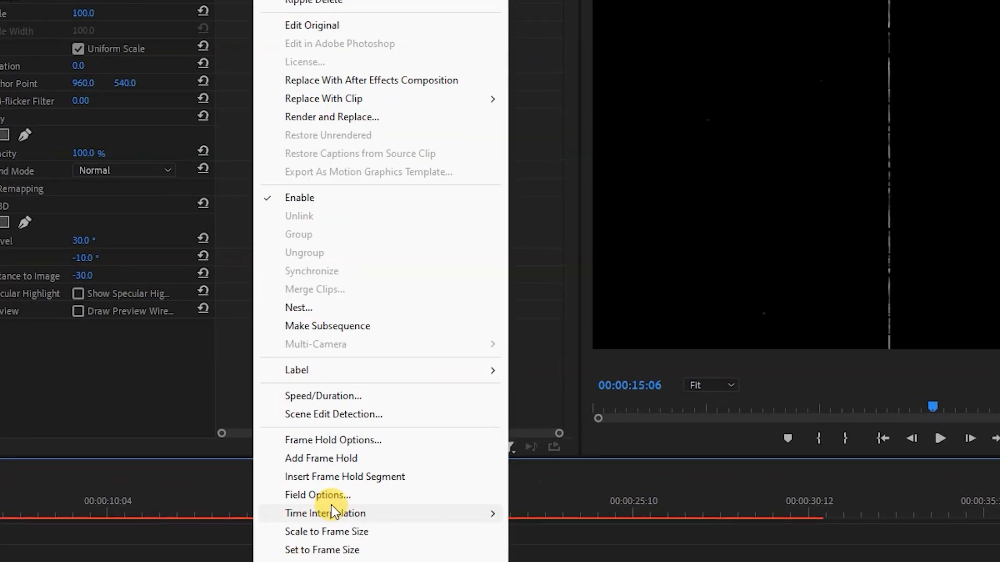
pyautogui.click(346, 396)
pyautogui.write('17')
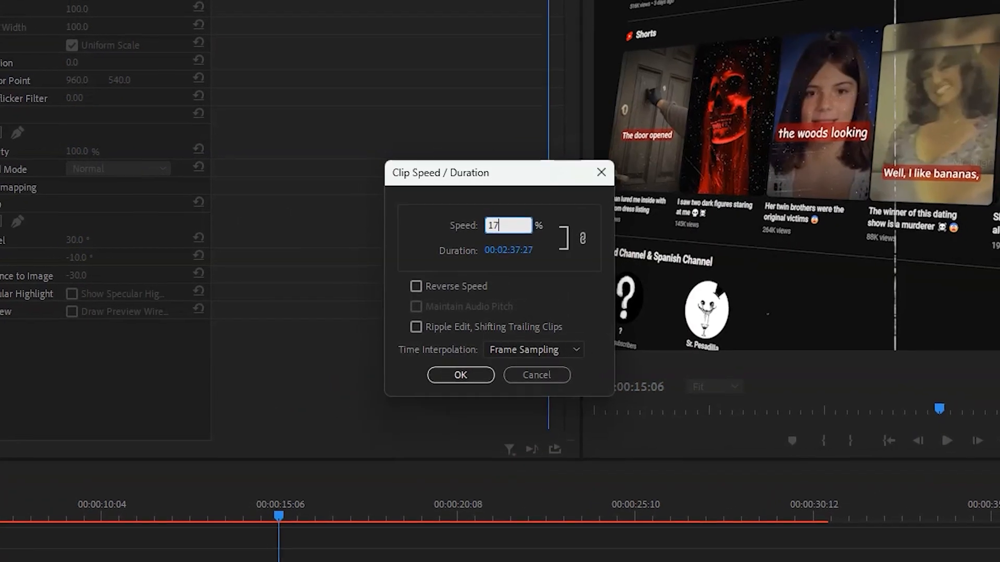
pyautogui.press('Return')
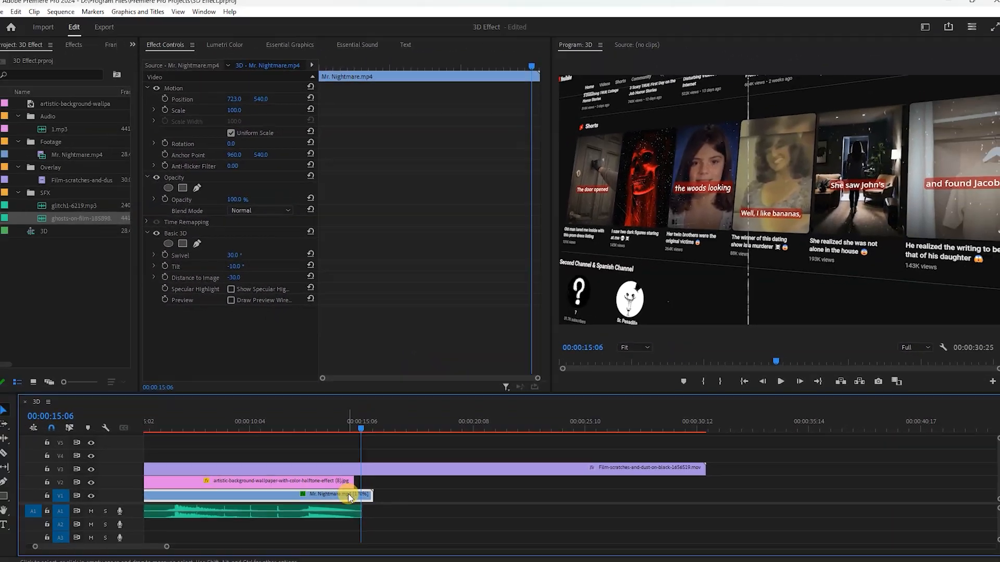
pyautogui.scroll(-1, 303, 554)
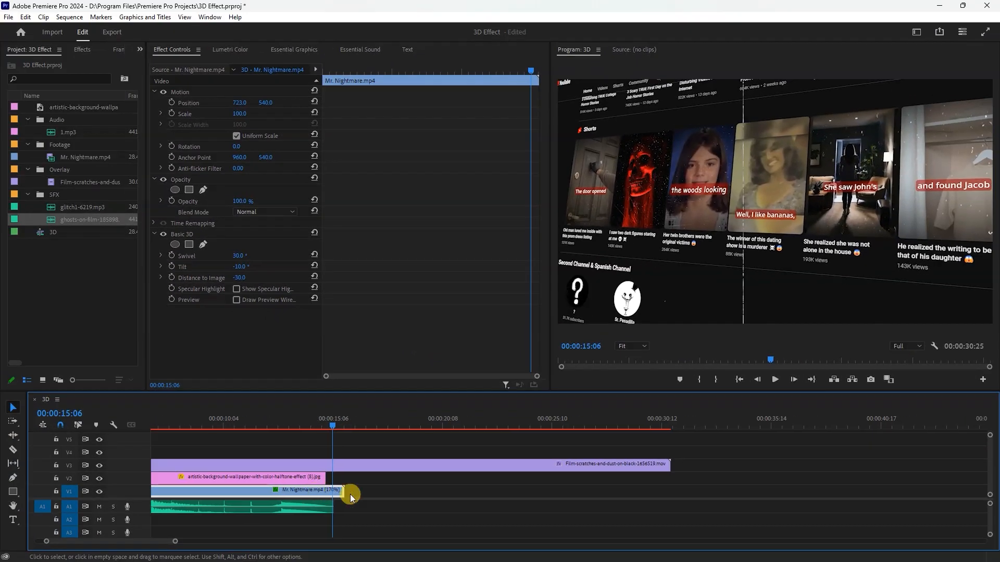
# - Adjust the ends of the Mr. Nightmare.mp4, wallpaper and film-dust clips to match the end of the sound effect on A1
pyautogui.click(345, 553)
pyautogui.scroll(4, 173, 553)
pyautogui.press('-')
pyautogui.scroll(4, 315, 498)
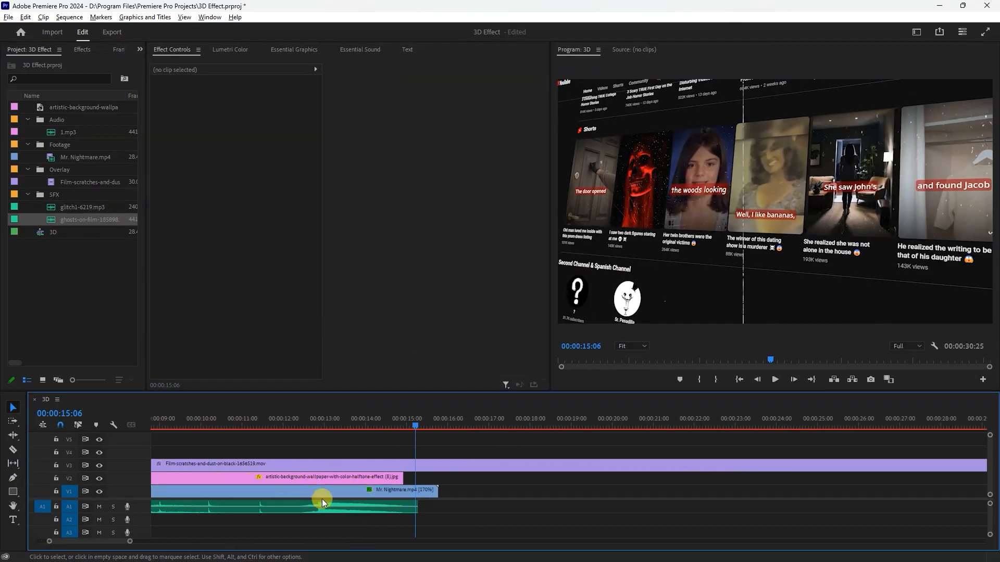
pyautogui.moveTo(434, 490); pyautogui.dragTo(417, 478)
pyautogui.scroll(-1, 482, 480)
pyautogui.moveTo(900, 465); pyautogui.dragTo(435, 465)
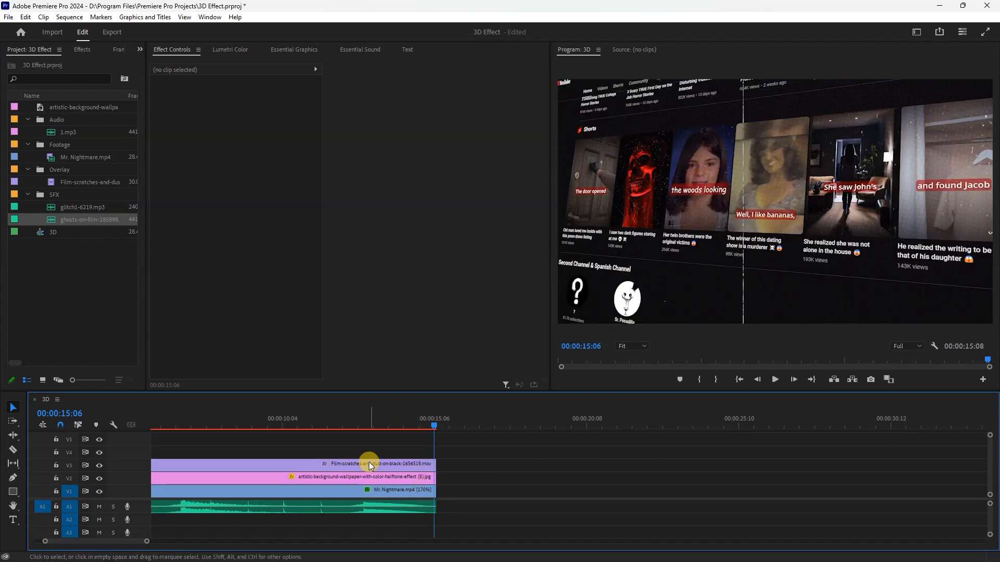
# - Play back the sequence's ending and locate the sound effect's last hit around 00:00:12:23
pyautogui.click(339, 423)
pyautogui.press('space')
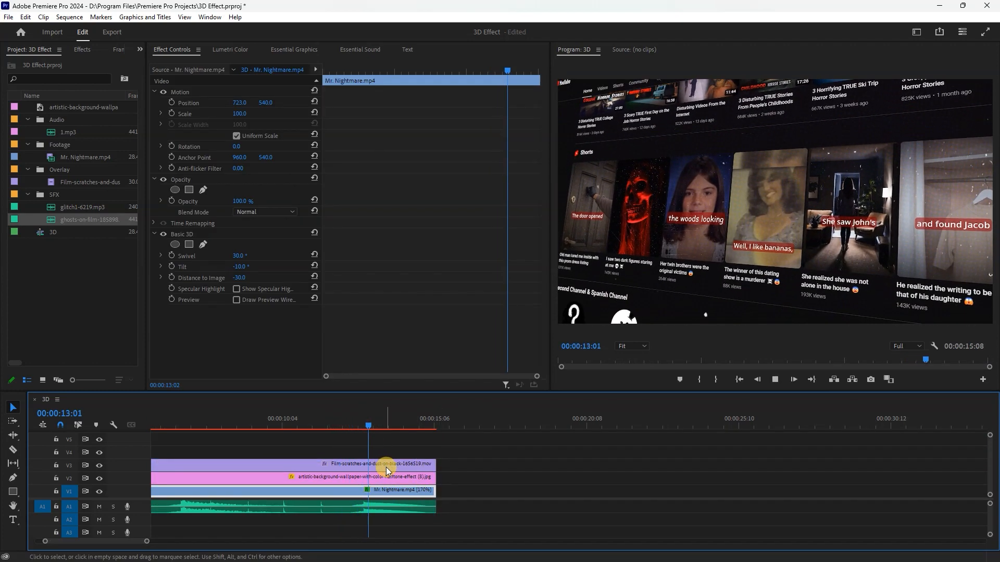
pyautogui.press('space')
pyautogui.scroll(2, 380, 500)
pyautogui.scroll(2, 379, 506)
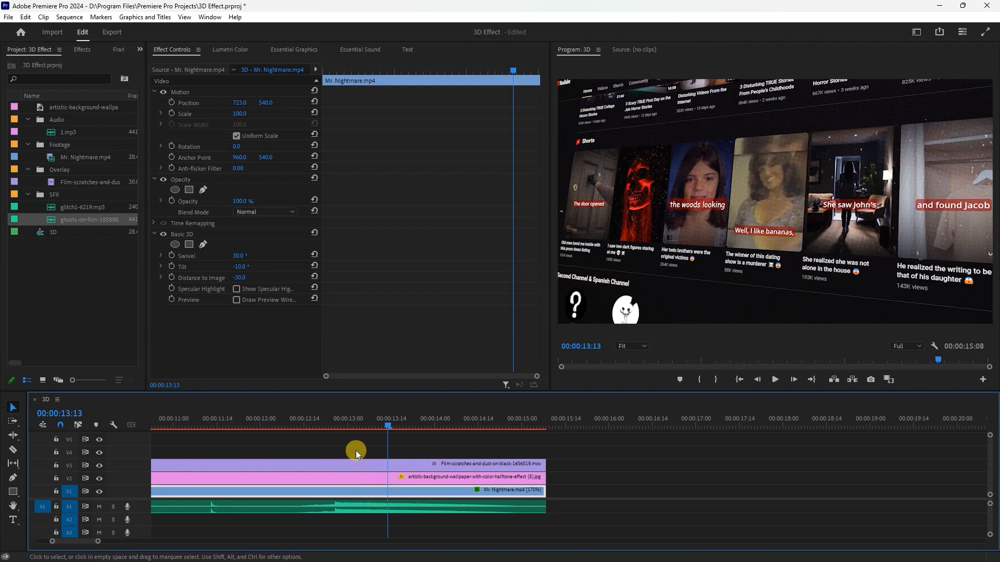
pyautogui.press('space')
pyautogui.click(333, 423)
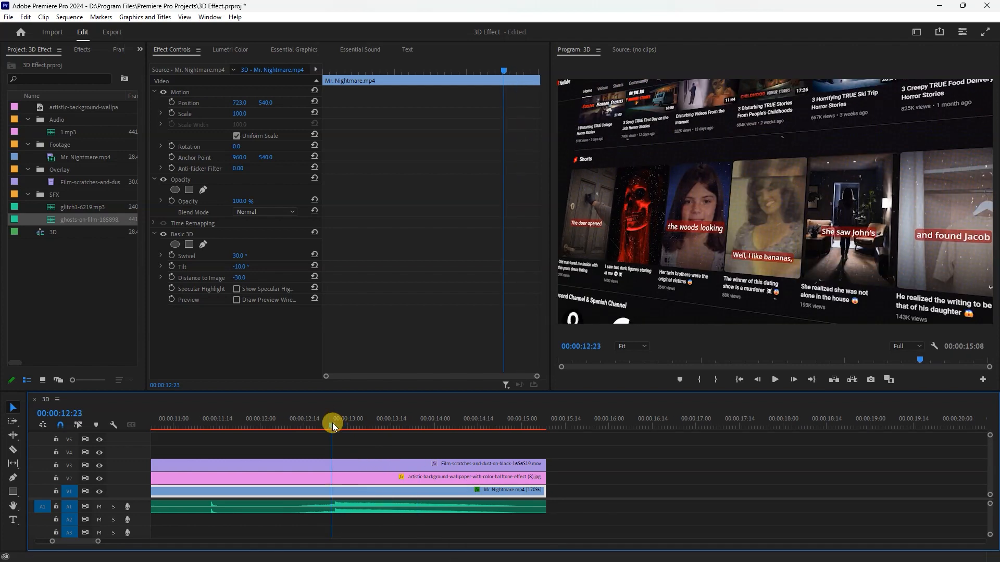
pyautogui.moveTo(332, 425); pyautogui.dragTo(334, 426)
pyautogui.press('space')
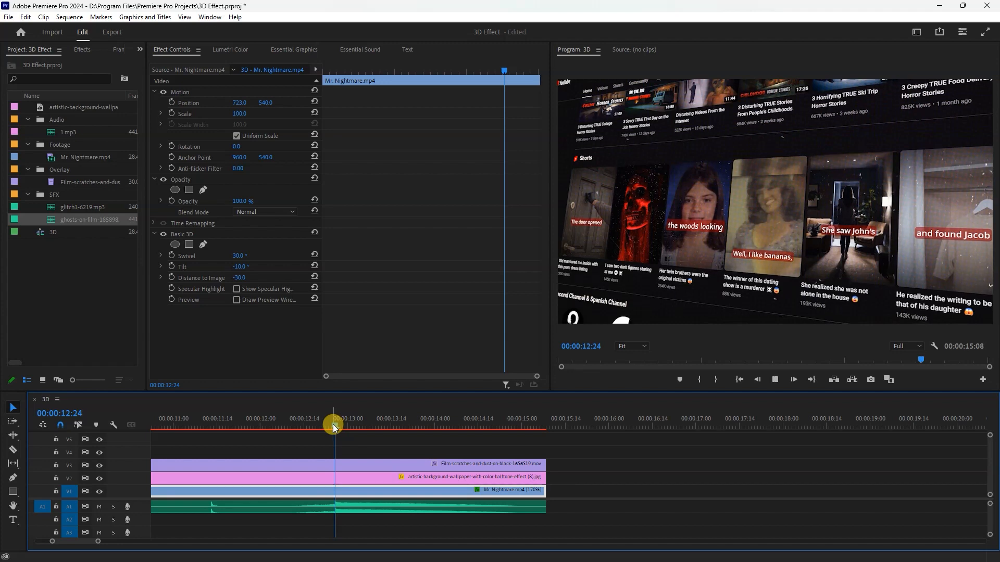
pyautogui.click(333, 425)
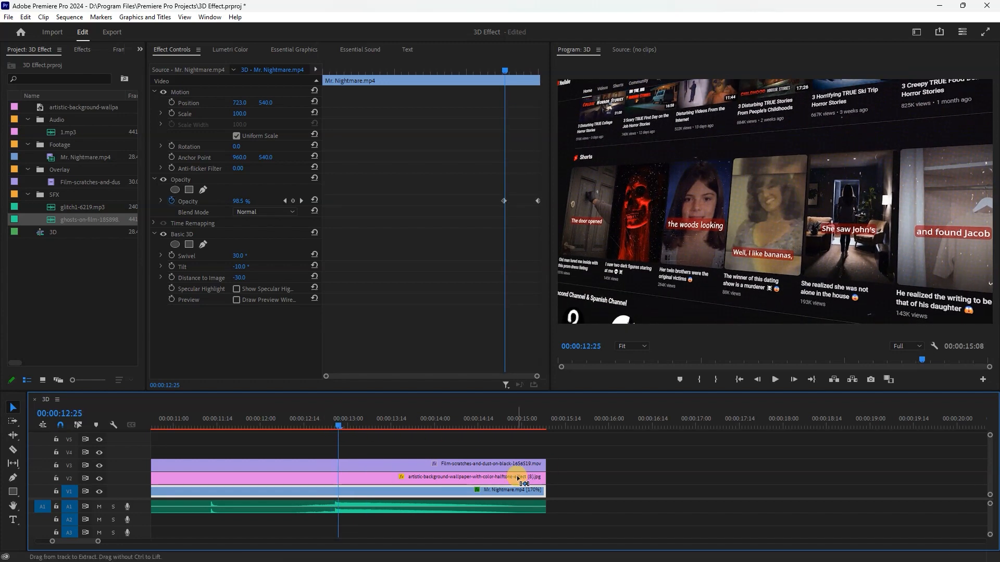
# - Nest the footage, wallpaper and film-dust clips on V1 to V3 into one sequence with the default name
pyautogui.moveTo(571, 493); pyautogui.dragTo(464, 464)
pyautogui.rightClick(465, 463)
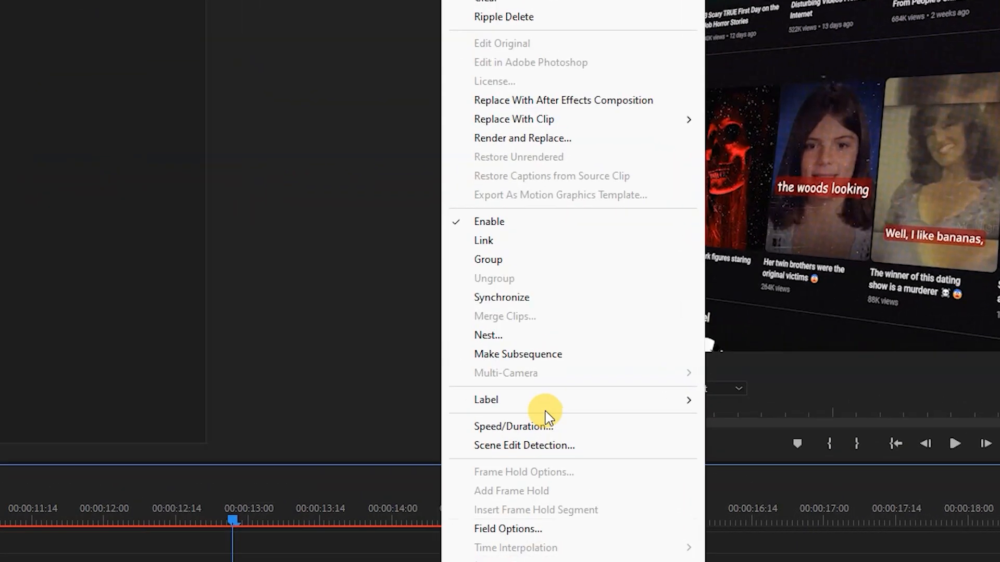
pyautogui.click(495, 336)
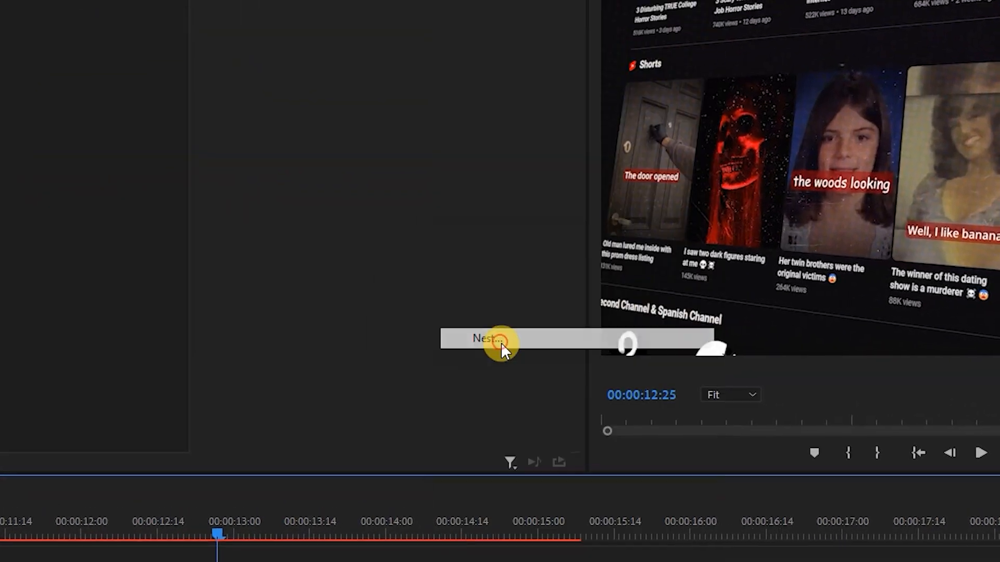
pyautogui.click(461, 305)
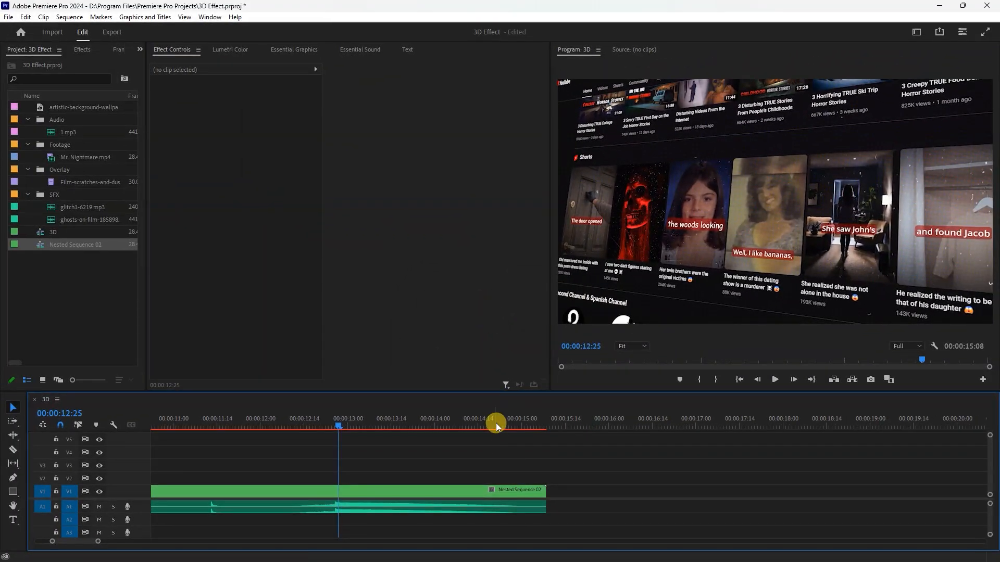
# - Fade out the nested clip with opacity keyframes of 100% at 00:00:12:23 and 0% at 00:00:15:07
pyautogui.moveTo(496, 423); pyautogui.dragTo(334, 432)
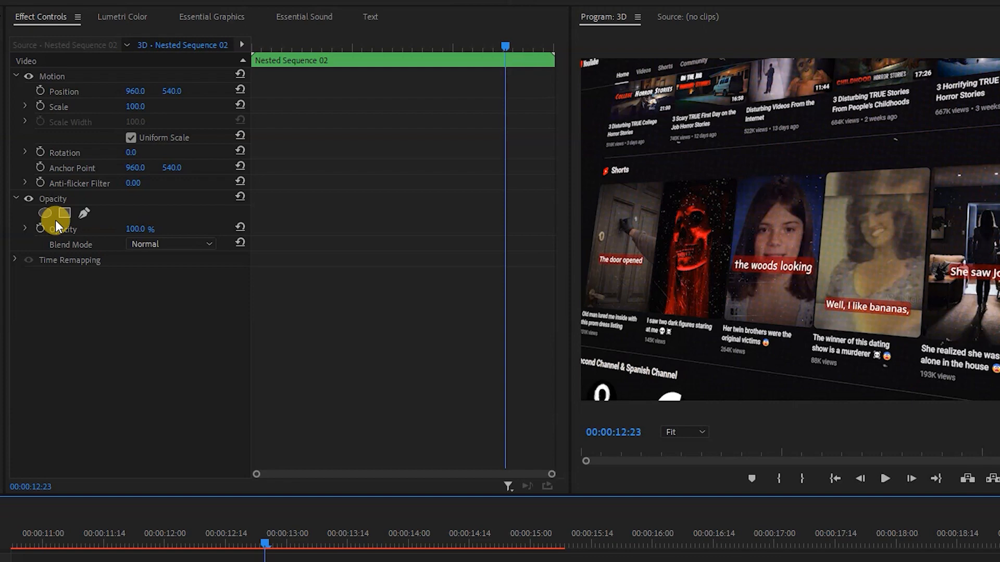
pyautogui.click(38, 228)
pyautogui.click(398, 247)
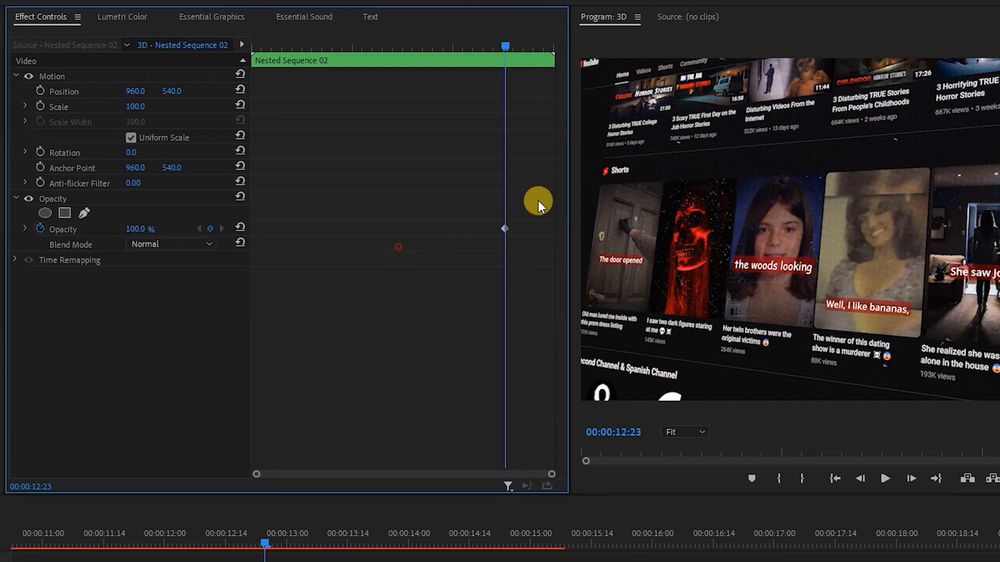
pyautogui.press('Down')
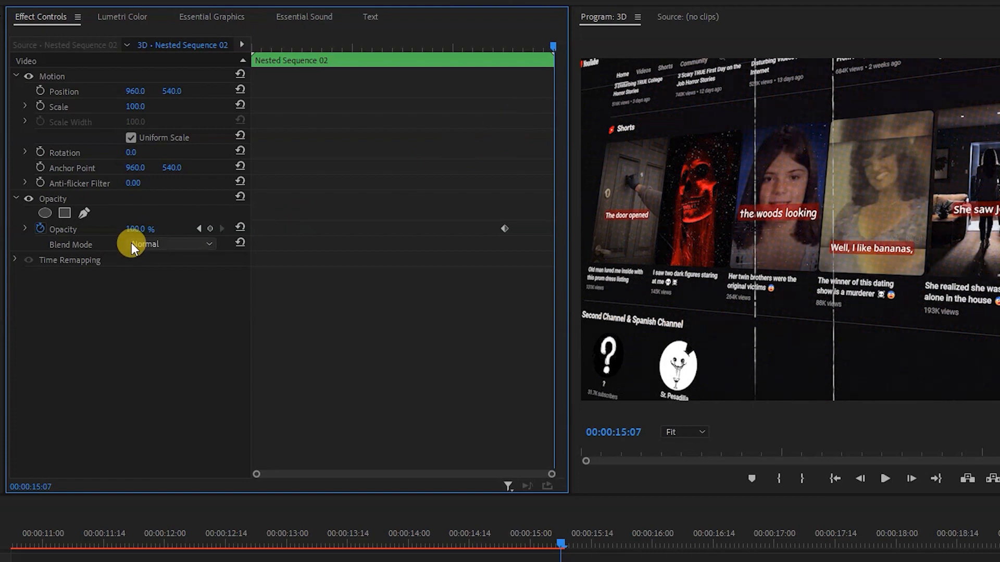
pyautogui.write('0')
pyautogui.press('Return')
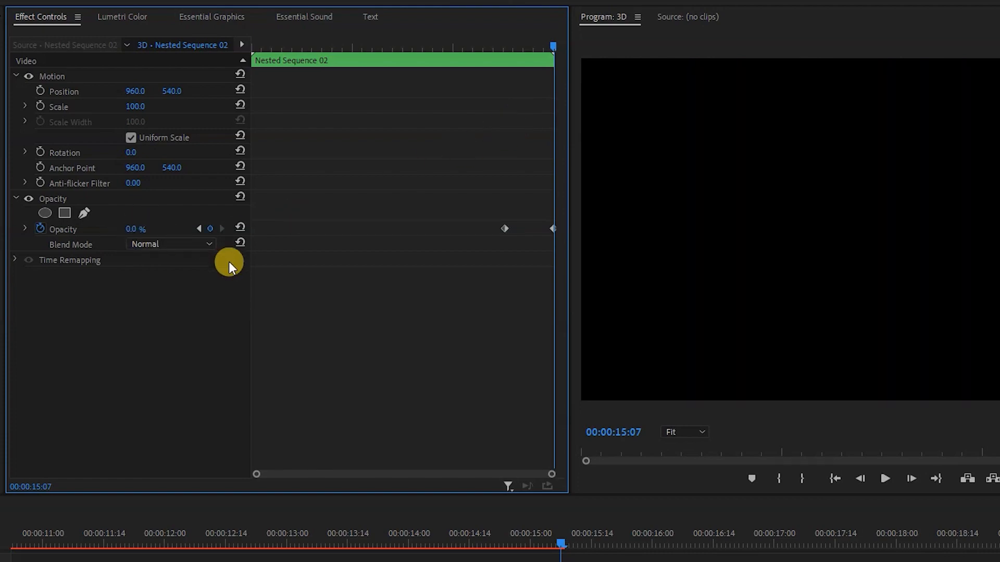
# - Place 1.mp3 on A2 about one second into the sequence and play the sequence from the beginning
pyautogui.scroll(-5, 280, 486)
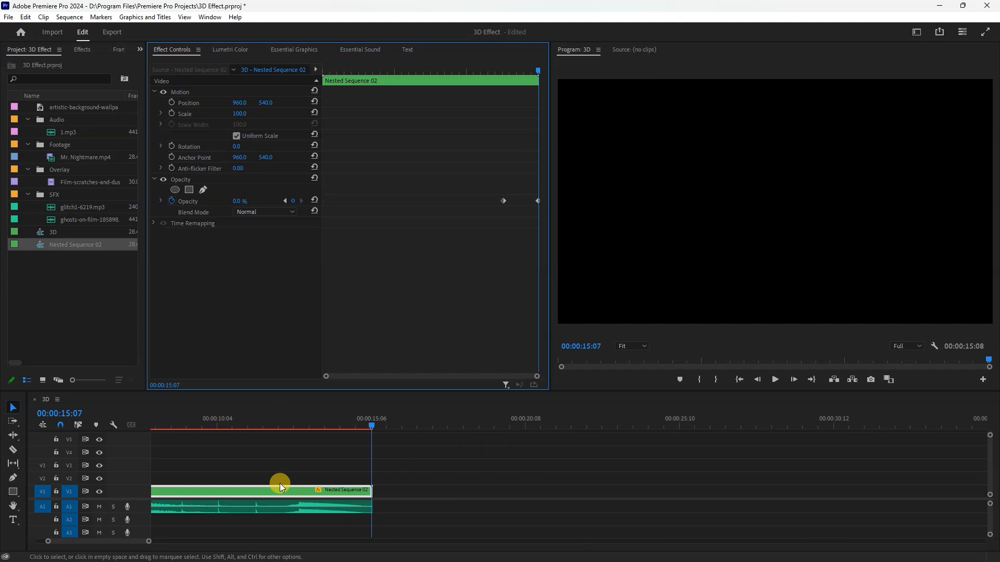
pyautogui.scroll(4, 280, 483)
pyautogui.scroll(1, 280, 483)
pyautogui.scroll(-2, 279, 483)
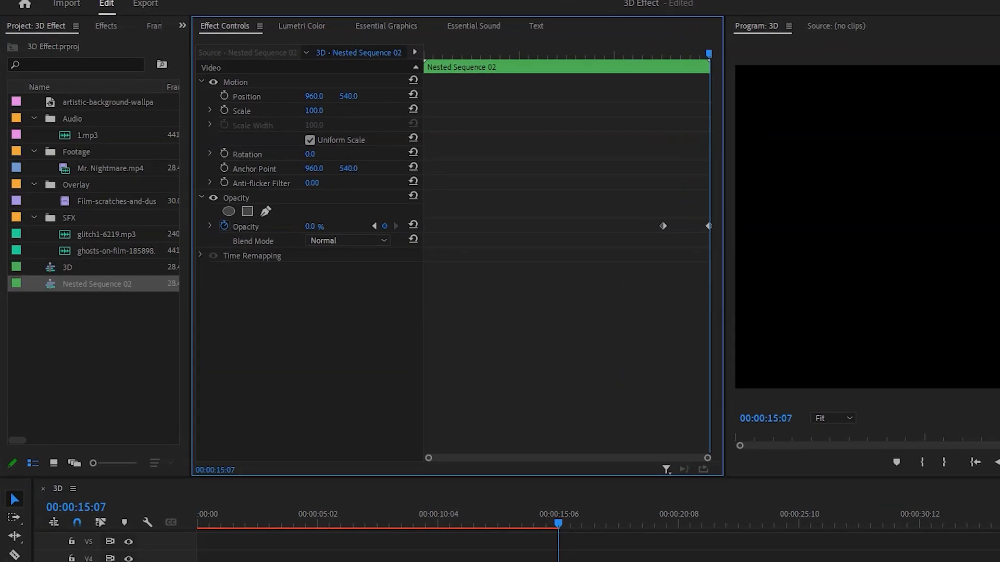
pyautogui.moveTo(76, 134)
pyautogui.mouseDown()
pyautogui.moveTo(234, 479)
pyautogui.moveTo(173, 518)
pyautogui.mouseUp()
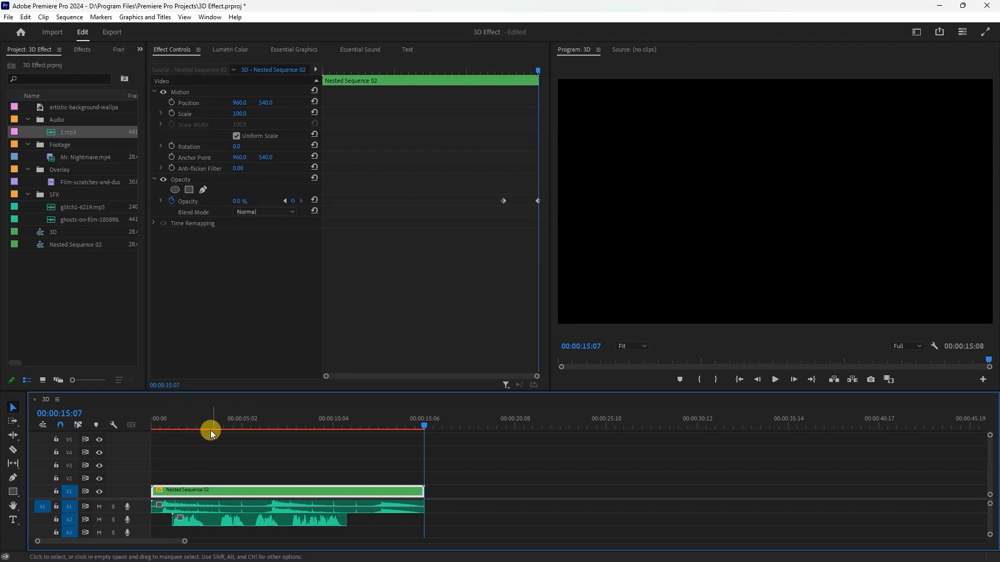
pyautogui.moveTo(215, 436); pyautogui.dragTo(127, 428)
pyautogui.press('space')
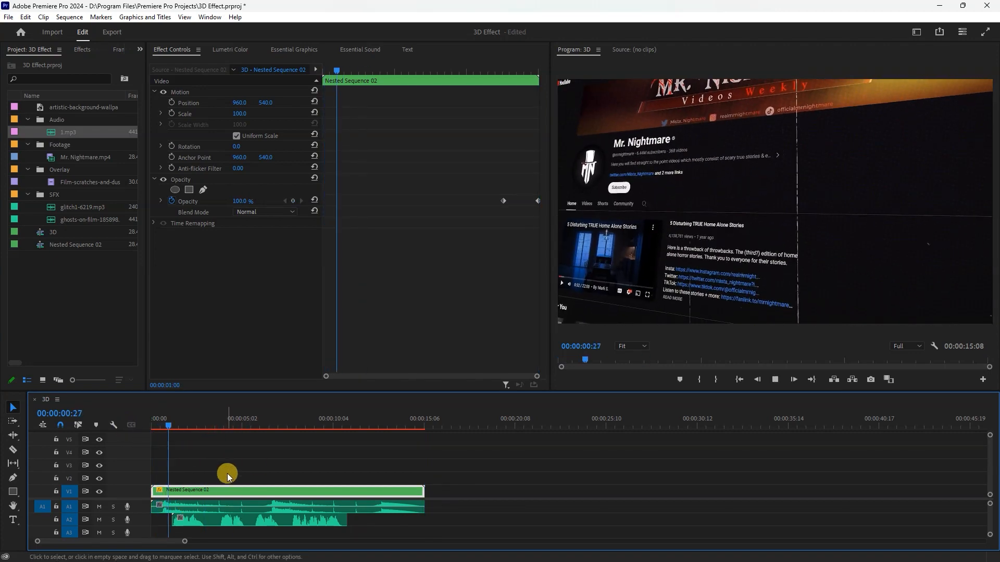
# - Move the 1.mp3 clip on A2 to start at 00:00:02:10 and play the sequence through to its end
pyautogui.moveTo(207, 522); pyautogui.dragTo(228, 522)
pyautogui.press('space')
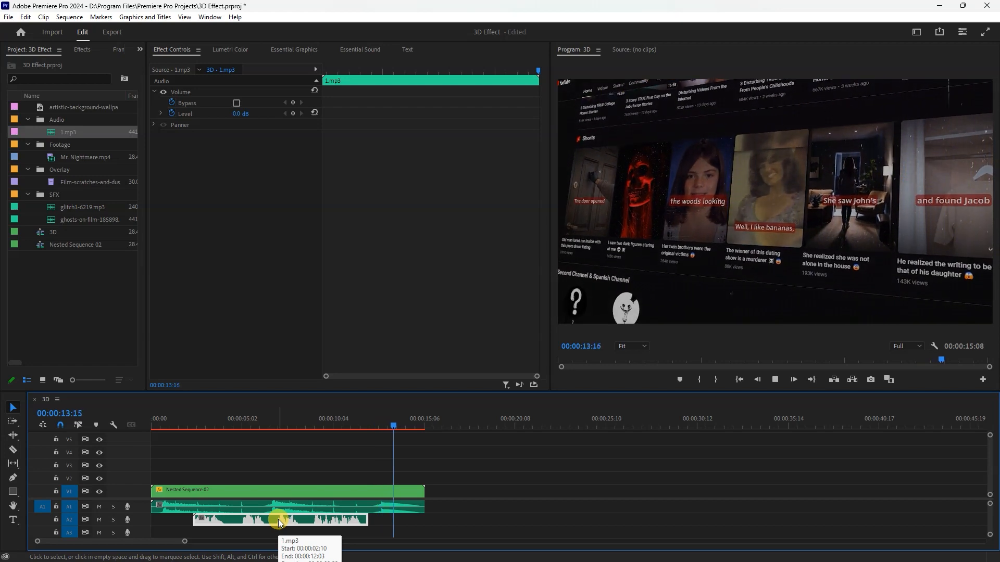
pyautogui.press('space')
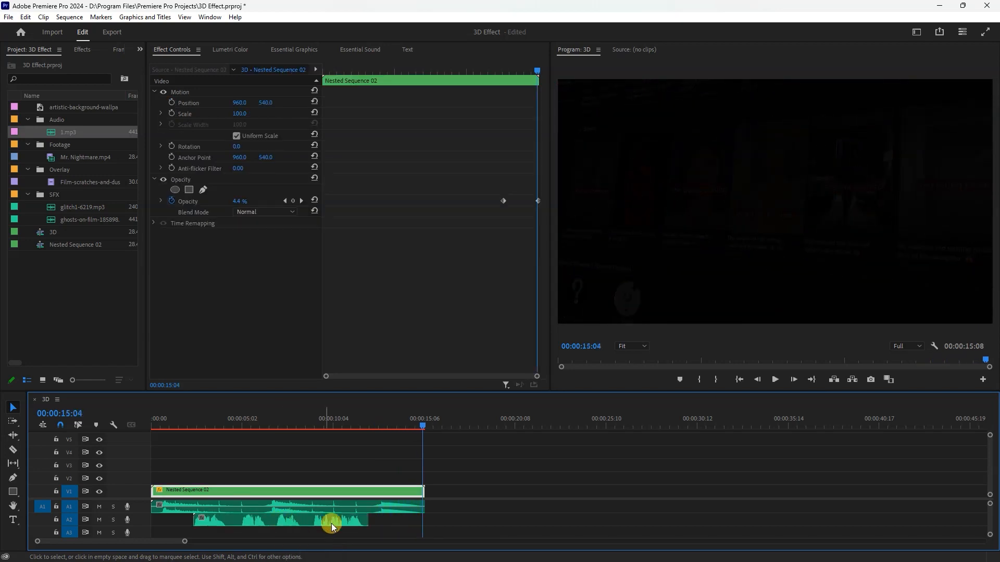
pyautogui.click(388, 526)
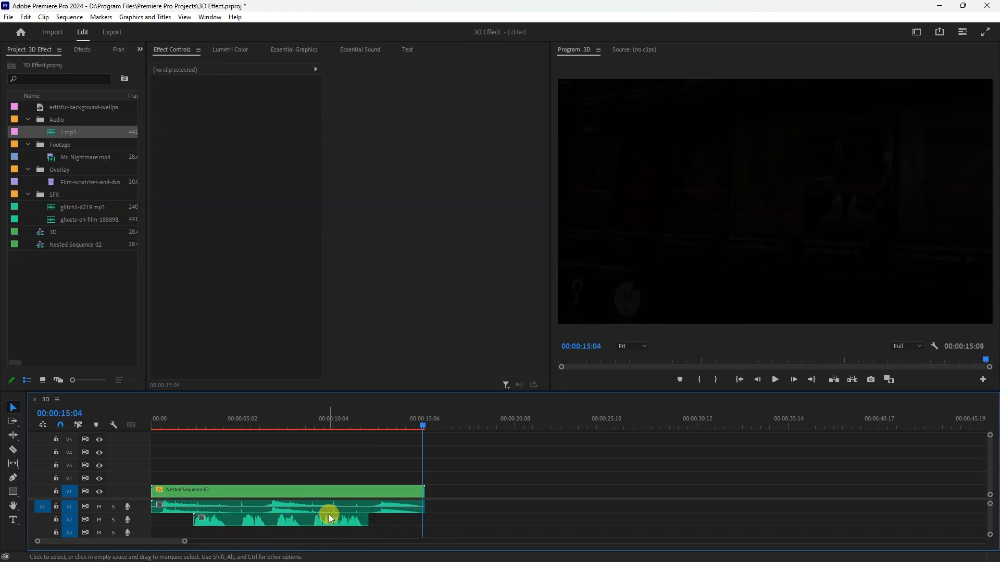
# - Split the 1.mp3 clip on A2 at the pause before its last phrases and shift the second part slightly later
pyautogui.click(313, 517)
pyautogui.hotkey('ctrl', 'k')
pyautogui.moveTo(323, 519); pyautogui.dragTo(328, 523)
# - Split the first 1.mp3 part at 00:00:06:17 and shift the cut-off piece later until it meets the last part
pyautogui.click(266, 425)
pyautogui.moveTo(264, 426); pyautogui.dragTo(267, 458)
pyautogui.click(273, 521)
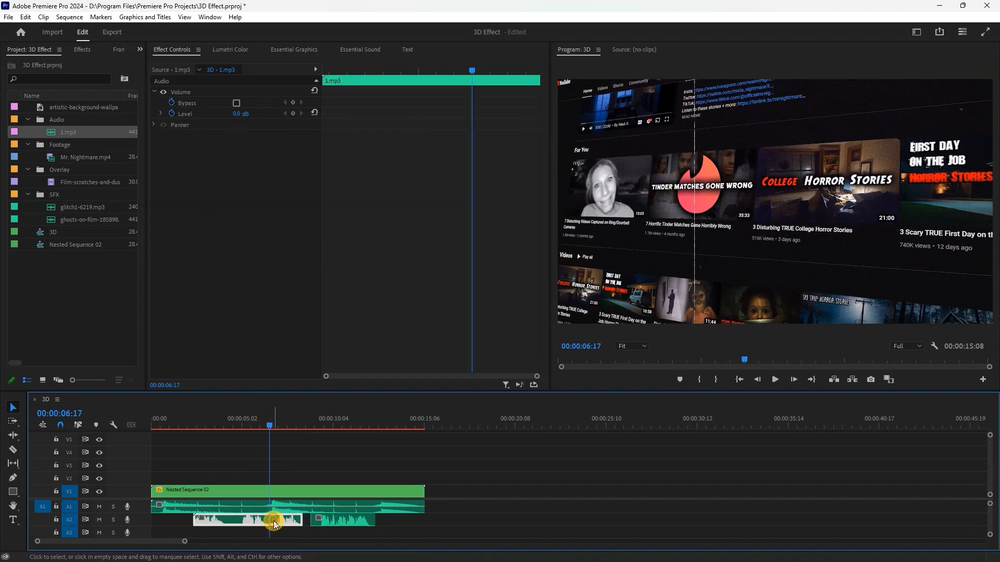
pyautogui.hotkey('ctrl', 'k')
pyautogui.moveTo(273, 521); pyautogui.dragTo(286, 518)
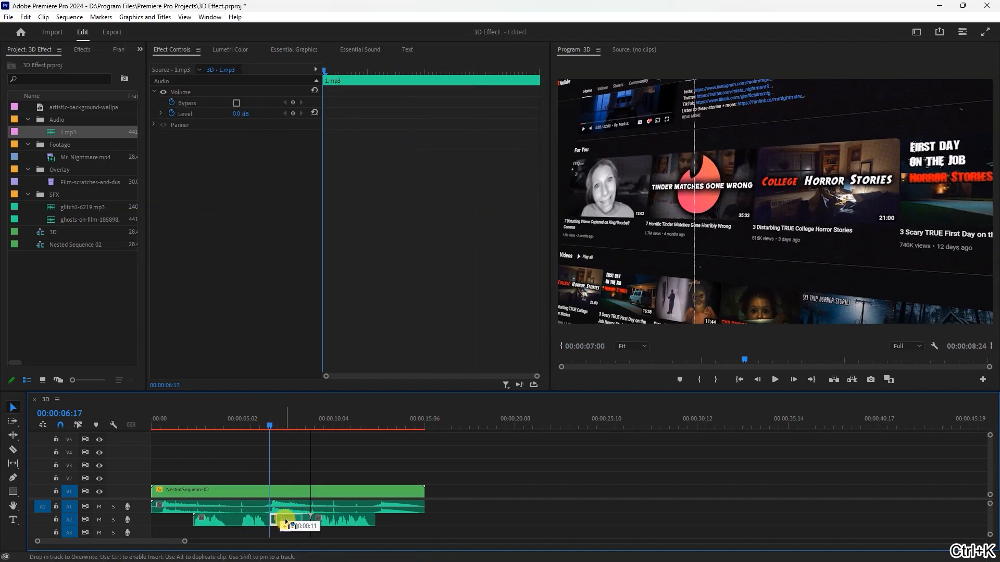
pyautogui.click(278, 464)
# - Play back the last seconds of the sequence to check the fade-out with the sound
pyautogui.click(358, 424)
pyautogui.click(394, 489)
pyautogui.press('space')
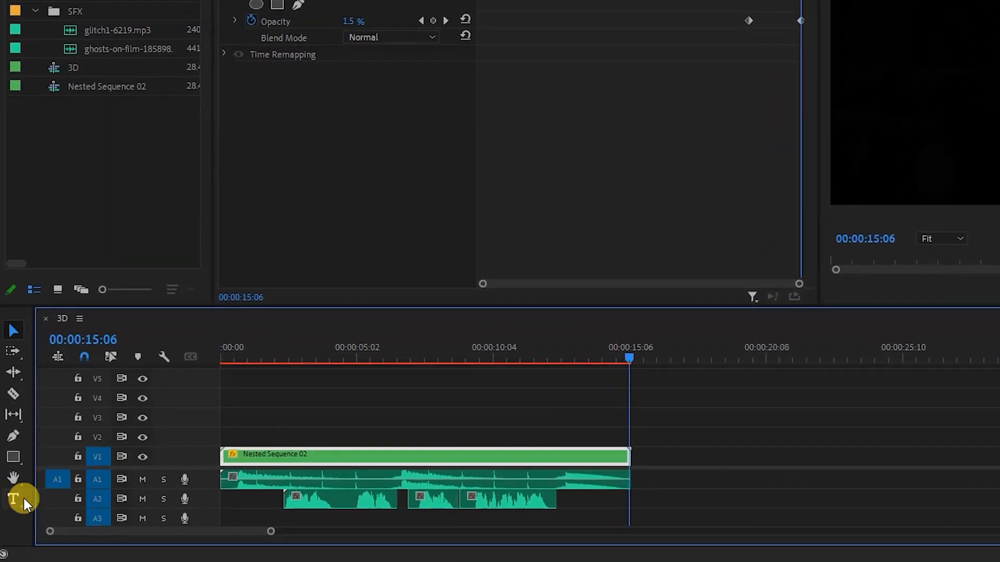
# - Add a text title reading "MR. NIGHTMARE" at 00:00:15:06
pyautogui.click(19, 498)
pyautogui.click(545, 236)
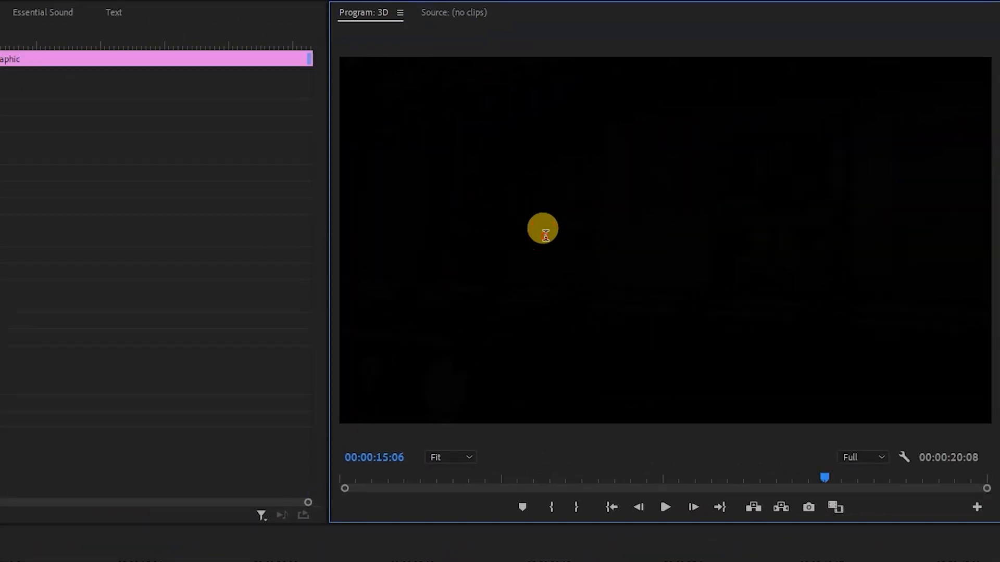
pyautogui.write('MR.')
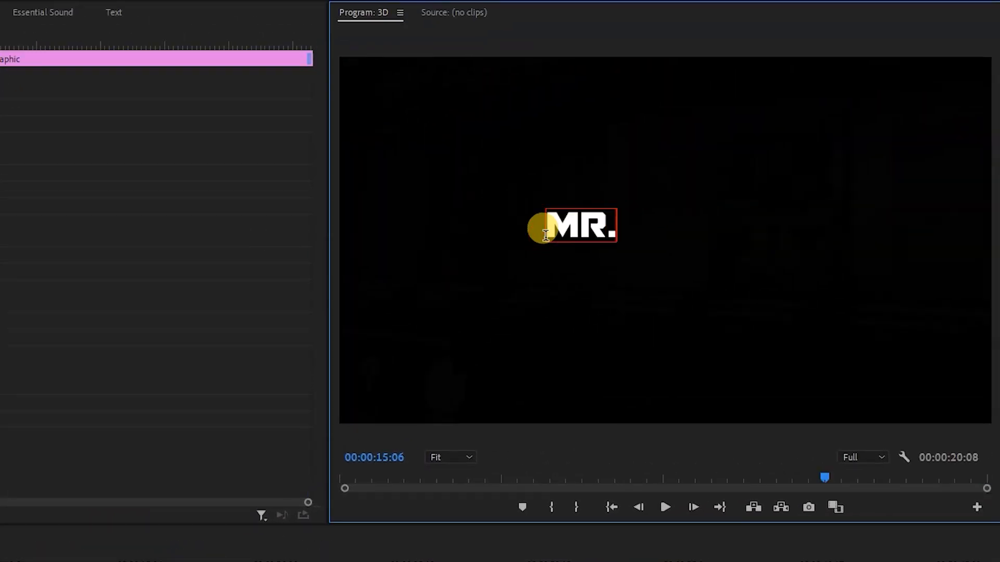
pyautogui.write(' NIGHTMARE')
# - Center the whole title horizontally and vertically in the video frame
pyautogui.tripleClick(581, 234)
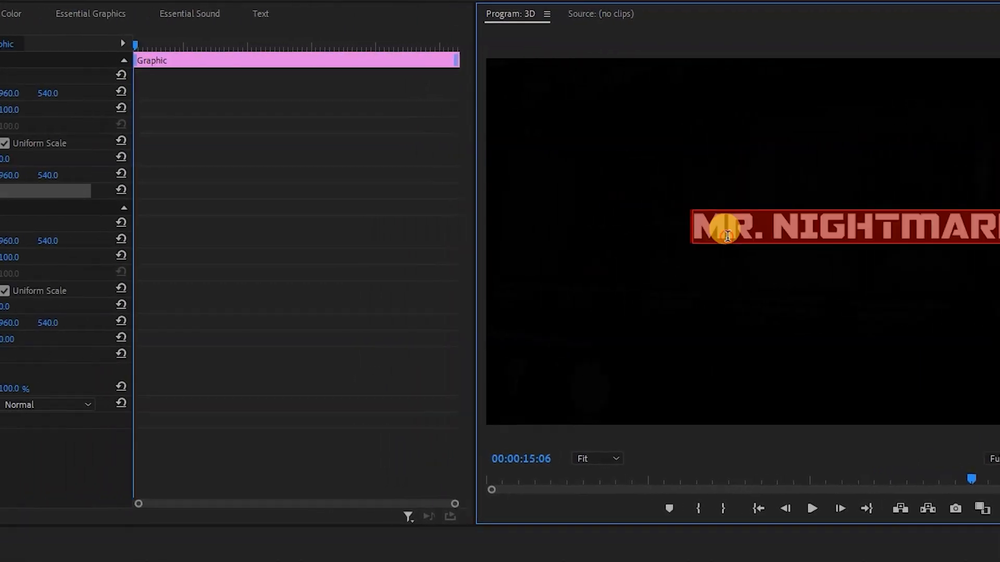
pyautogui.click(91, 13)
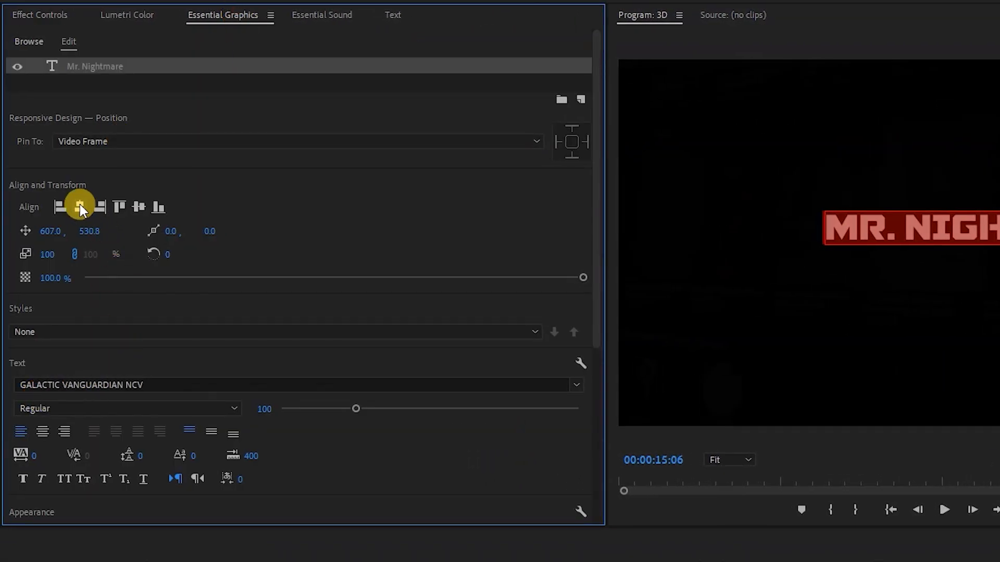
pyautogui.click(79, 207)
pyautogui.click(138, 207)
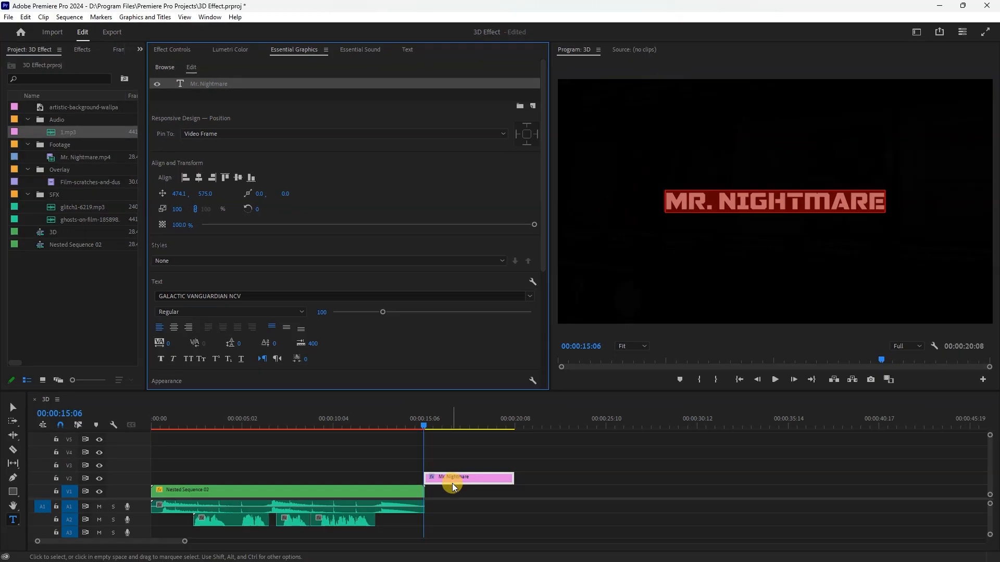
# - Move the title clip on V2 earlier to start where the nested clip's fade begins, and place the playhead at 00:00:12:20
pyautogui.scroll(2, 452, 487)
pyautogui.moveTo(424, 478); pyautogui.dragTo(359, 479)
pyautogui.click(329, 423)
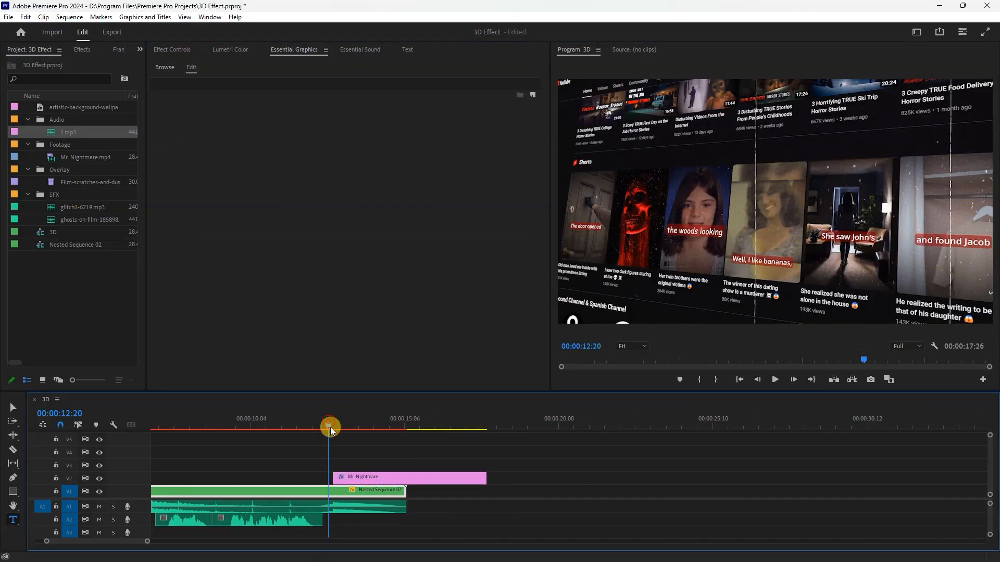
# - Start the title clip at 00:00:12:23 and trim its end to line up with the end of the nested clip
pyautogui.scroll(2, 328, 481)
pyautogui.moveTo(331, 424); pyautogui.dragTo(336, 424)
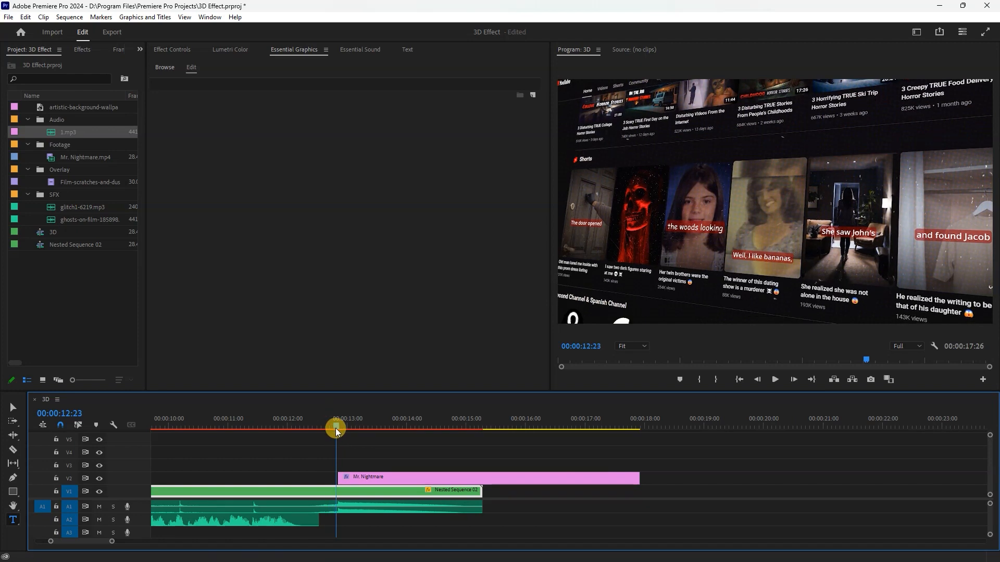
pyautogui.moveTo(364, 476); pyautogui.dragTo(362, 476)
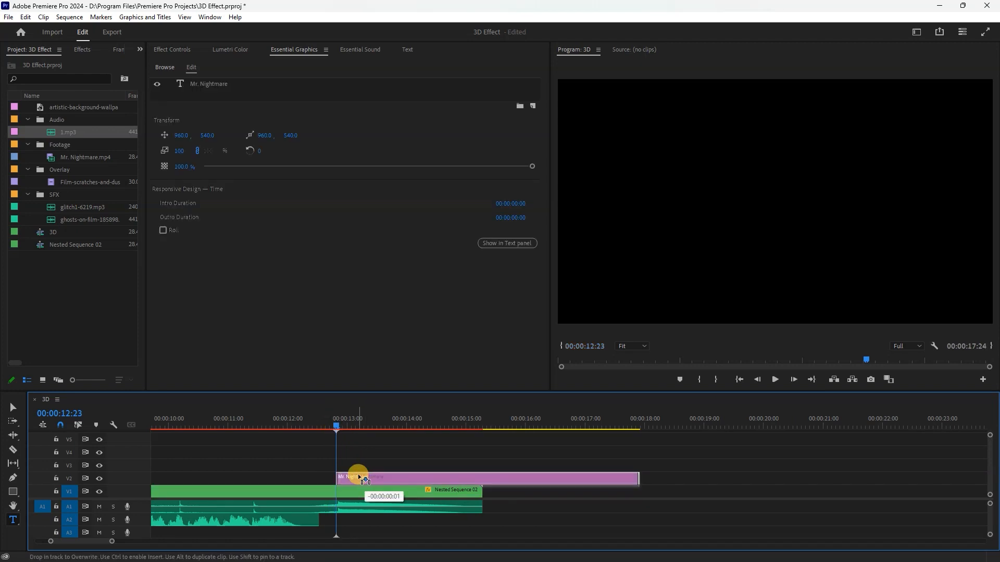
pyautogui.press('space')
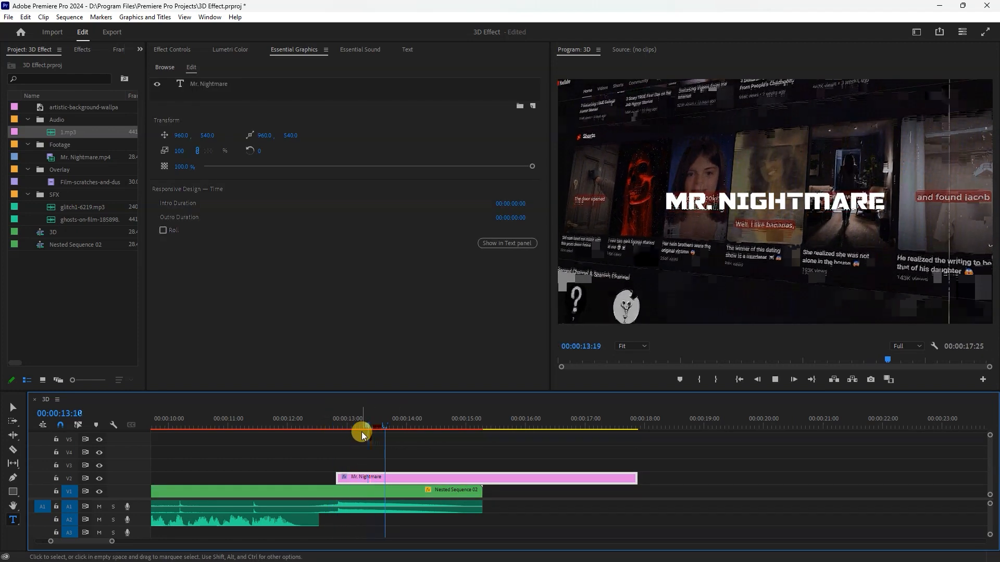
pyautogui.moveTo(373, 433); pyautogui.dragTo(336, 423)
pyautogui.moveTo(627, 479); pyautogui.dragTo(482, 478)
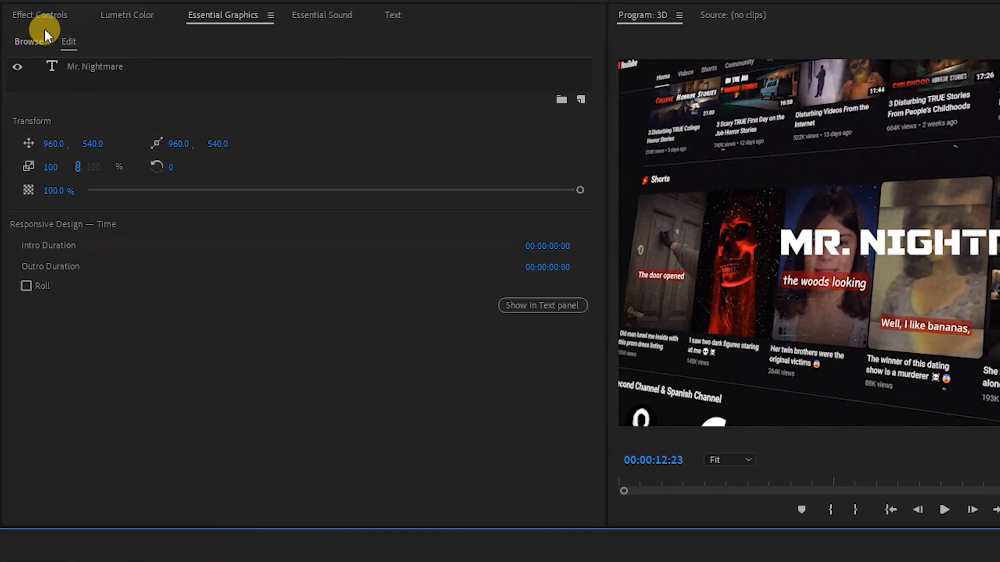
# - Enable opacity keyframing on the title clip and set its opacity to 0% at 00:00:12:23
pyautogui.click(41, 18)
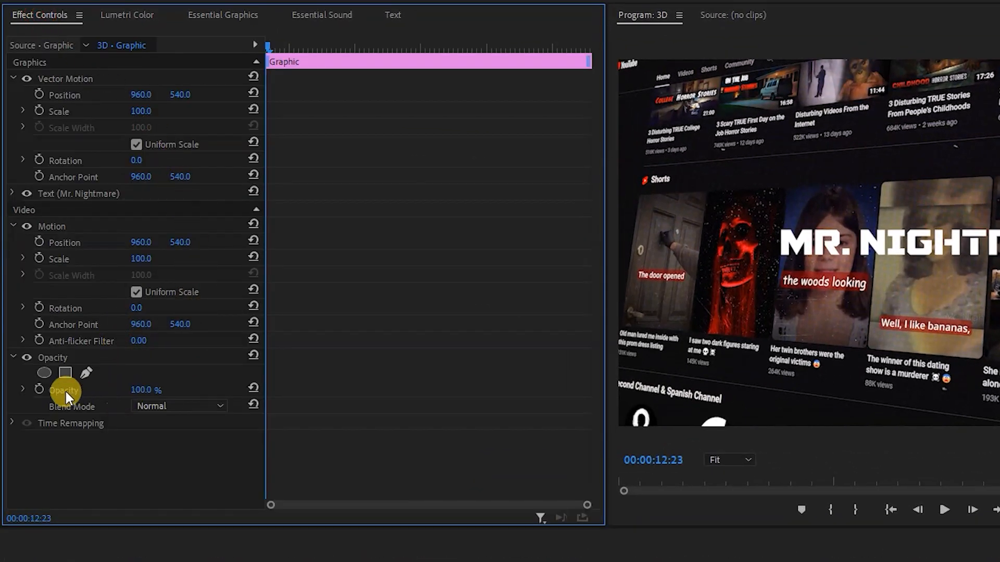
pyautogui.click(40, 390)
pyautogui.click(146, 389)
pyautogui.write('0')
pyautogui.press('Return')
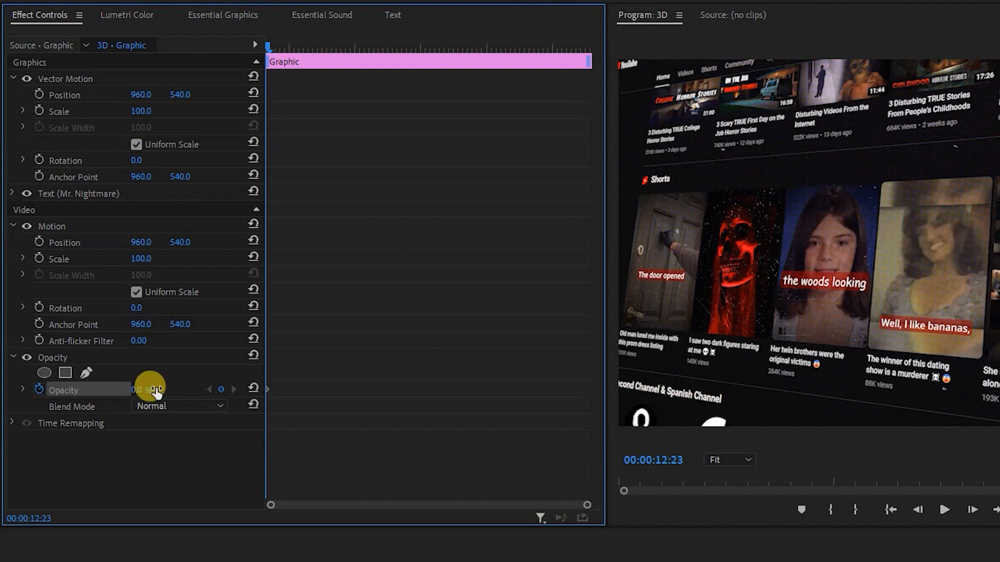
# - Add a 100% opacity keyframe to the title clip at 00:00:13:10
pyautogui.press('space')
pyautogui.press('space')
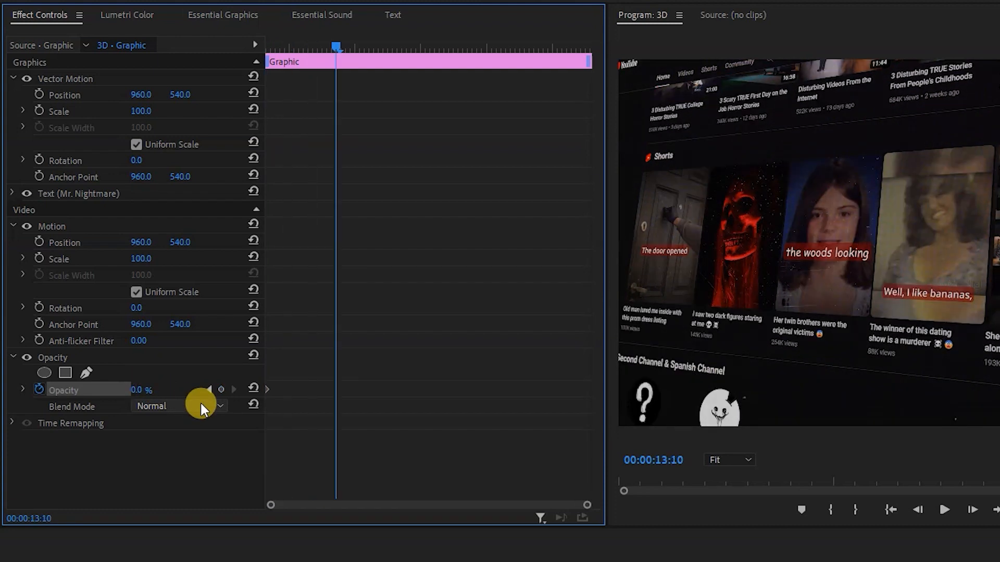
pyautogui.click(139, 390)
pyautogui.write('100')
pyautogui.press('Return')
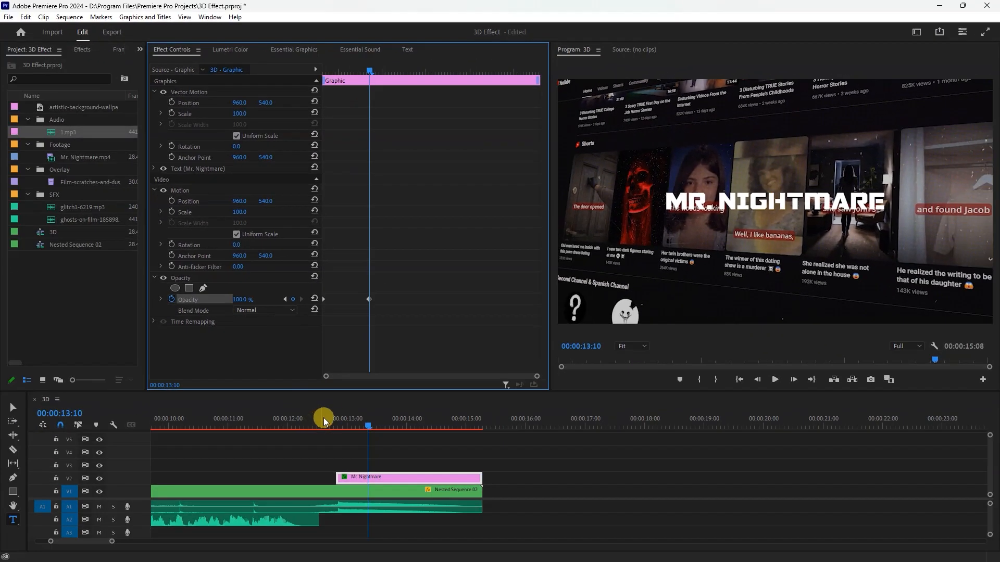
# - Play back the title's fade-in and apply Ease In to the nested clip's last opacity keyframe
pyautogui.click(330, 422)
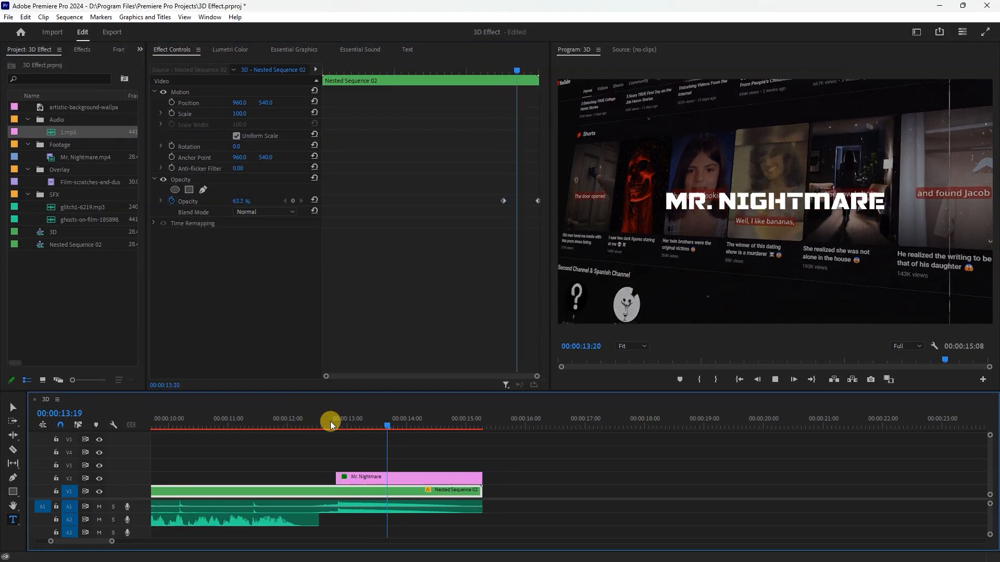
pyautogui.press('space')
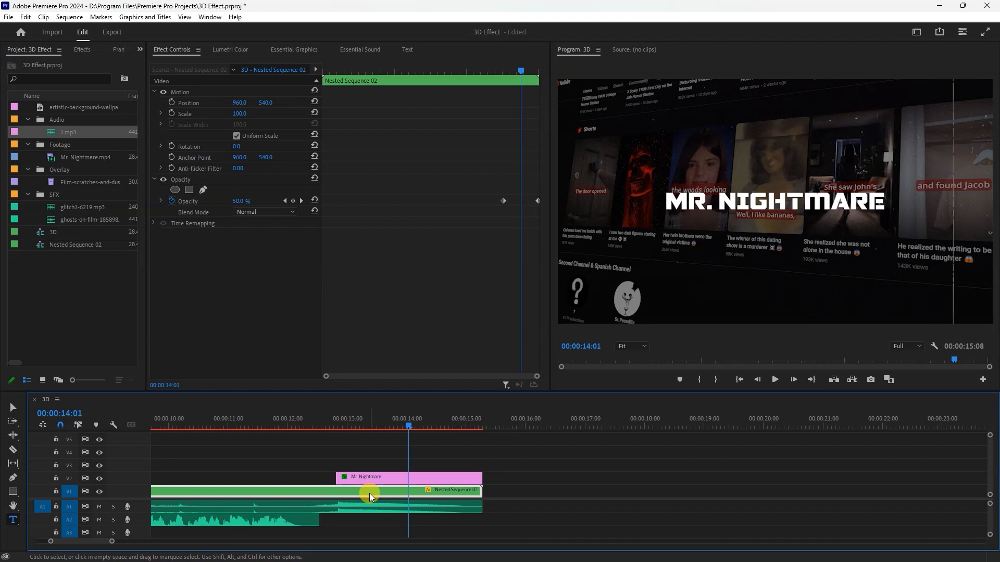
pyautogui.moveTo(521, 71); pyautogui.dragTo(520, 75)
pyautogui.rightClick(537, 201)
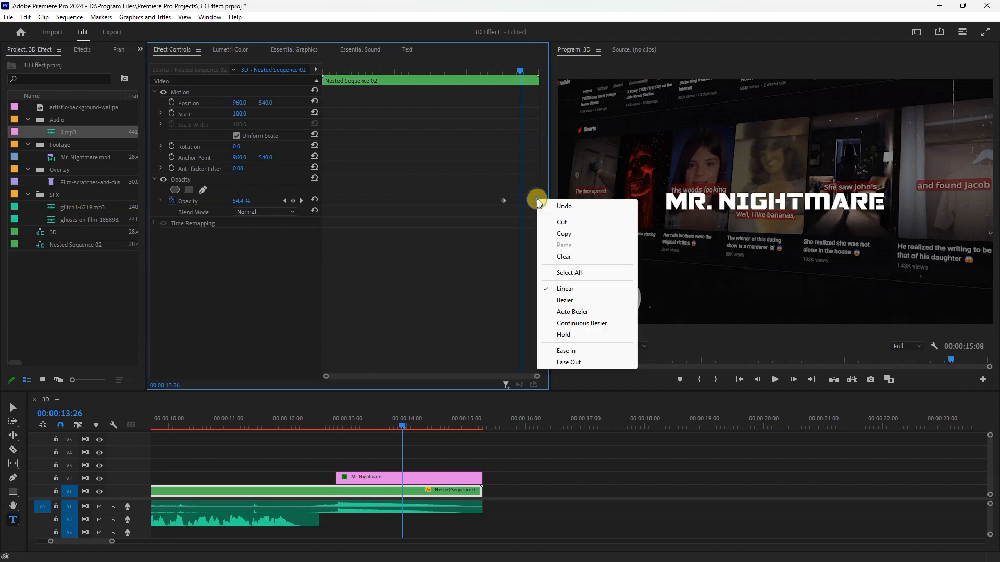
pyautogui.click(568, 351)
# - Play back the ending from 00:00:12:14 to check the title's fade-in against the nested clip's eased fade-out
pyautogui.click(318, 424)
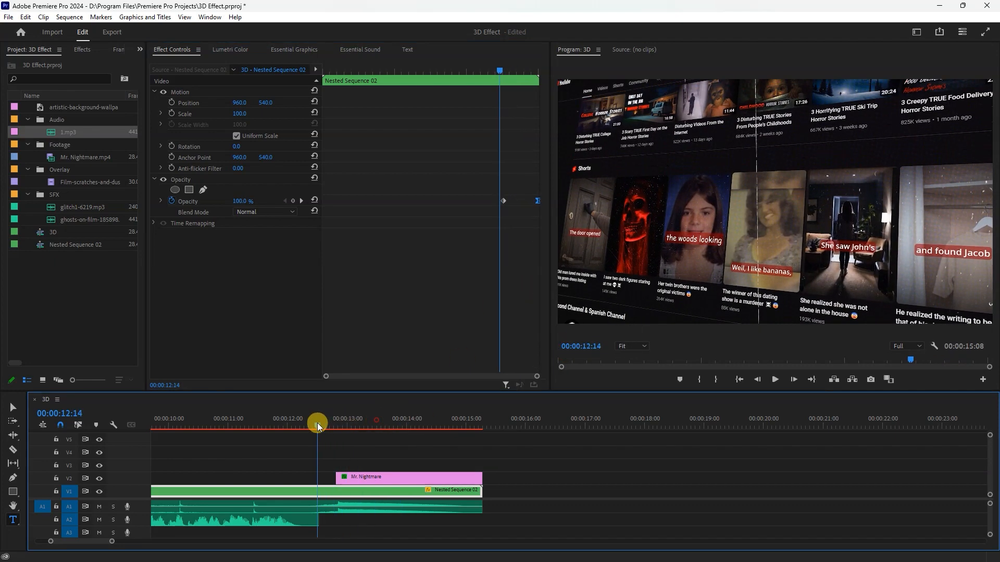
pyautogui.press('space')
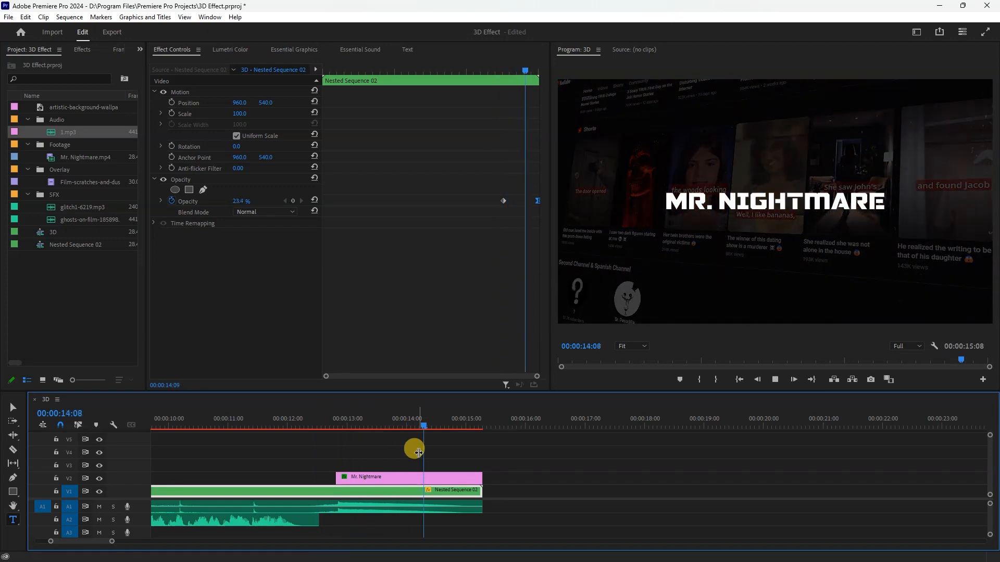
pyautogui.press('space')
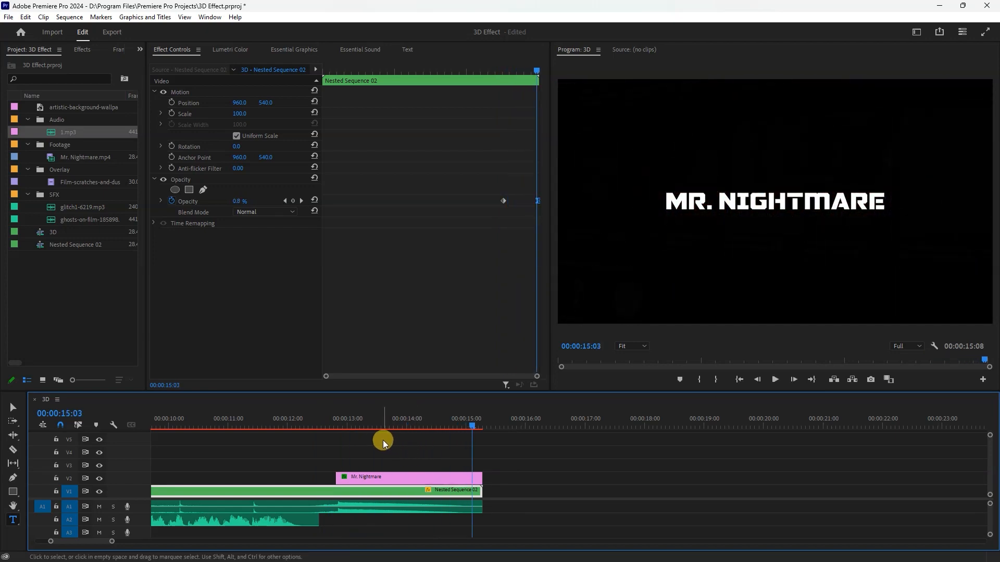
# - Split the title clip at 00:00:13:11, just after its second opacity keyframe, and select the second part
pyautogui.click(352, 424)
pyautogui.click(368, 477)
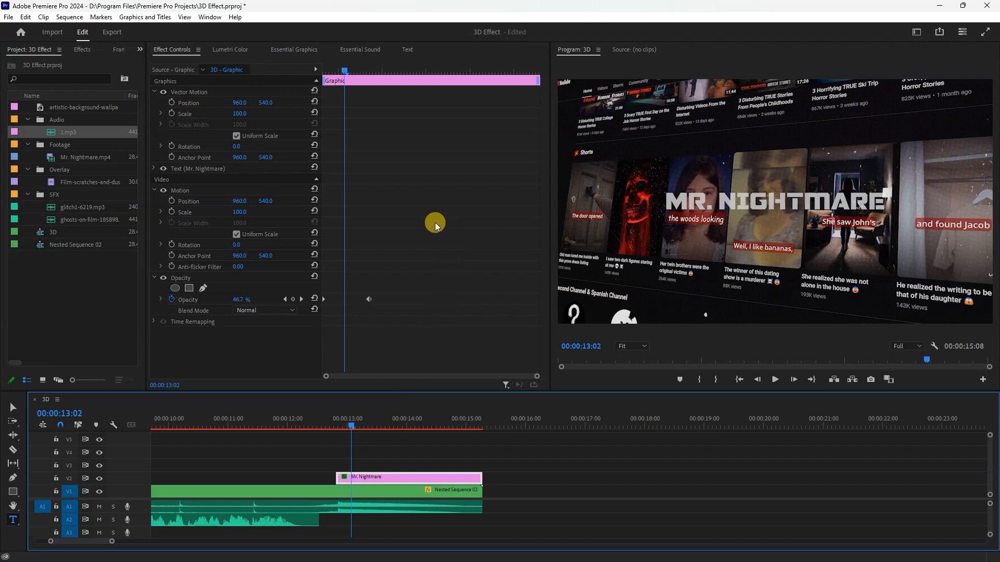
pyautogui.moveTo(346, 71); pyautogui.dragTo(374, 126)
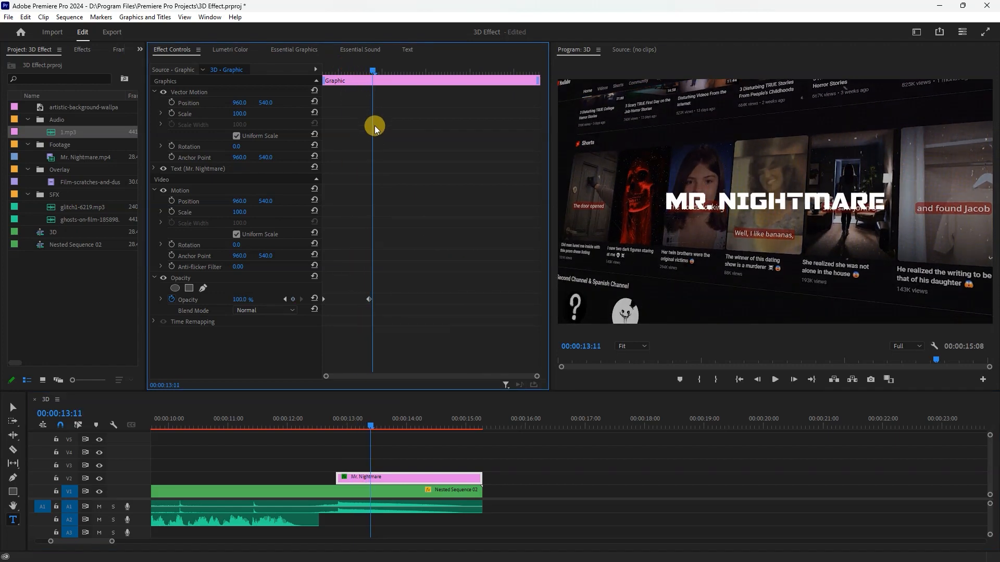
pyautogui.hotkey('ctrl', 'k')
pyautogui.click(410, 477)
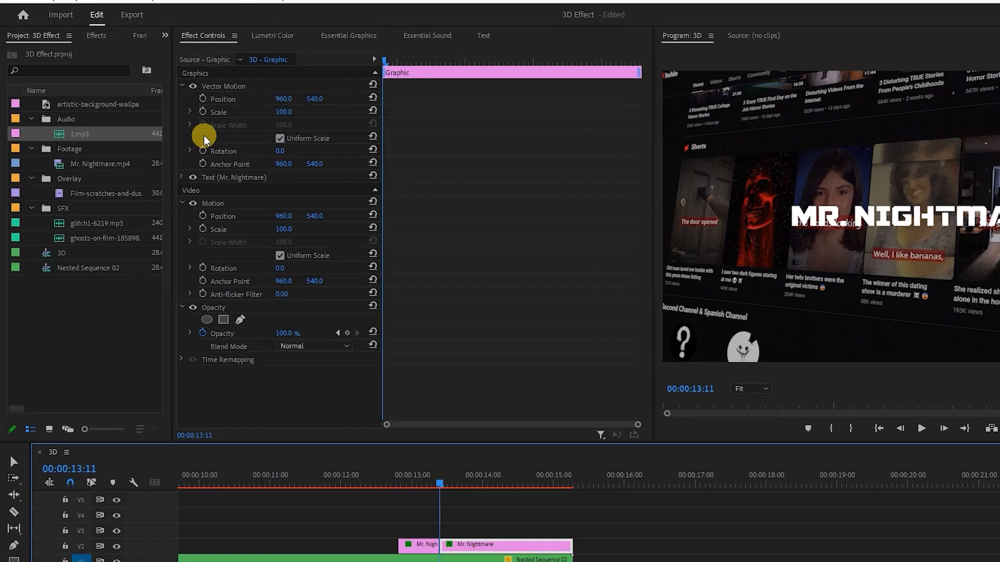
# - Find the flicker presets and apply Flicker Effect 09 to the second part of the title clip
pyautogui.click(85, 50)
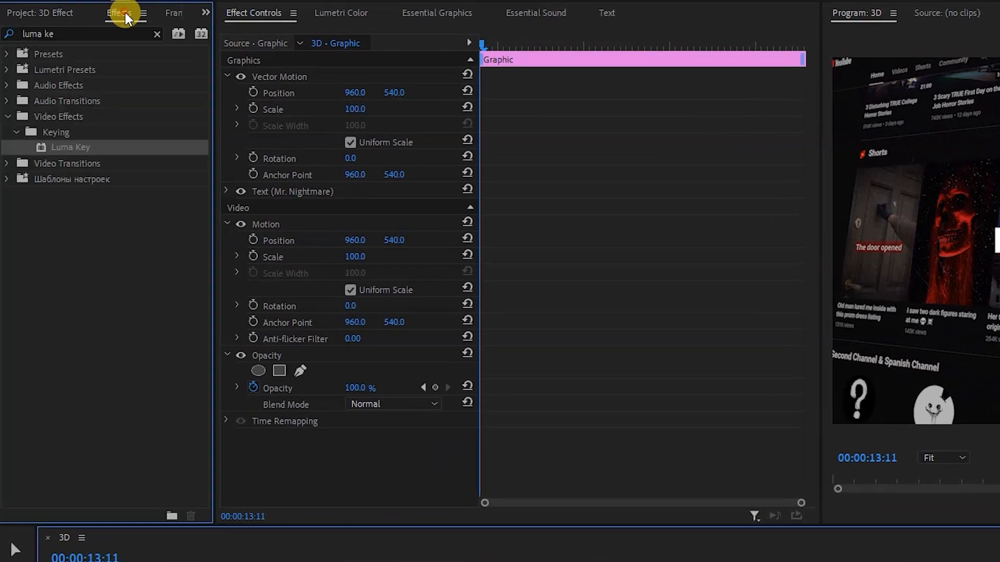
pyautogui.click(78, 34)
pyautogui.write('flicker')
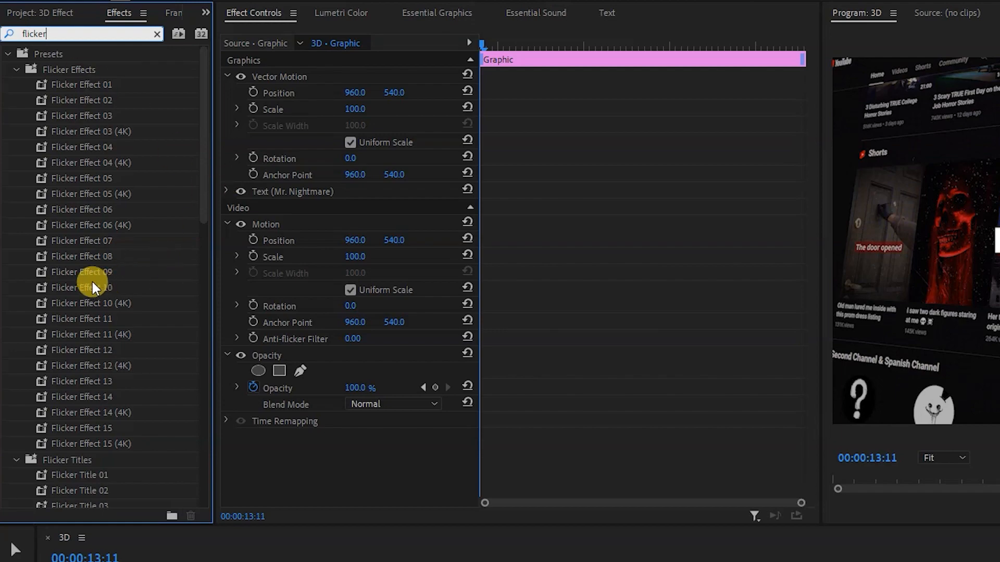
pyautogui.moveTo(102, 275); pyautogui.dragTo(609, 561)
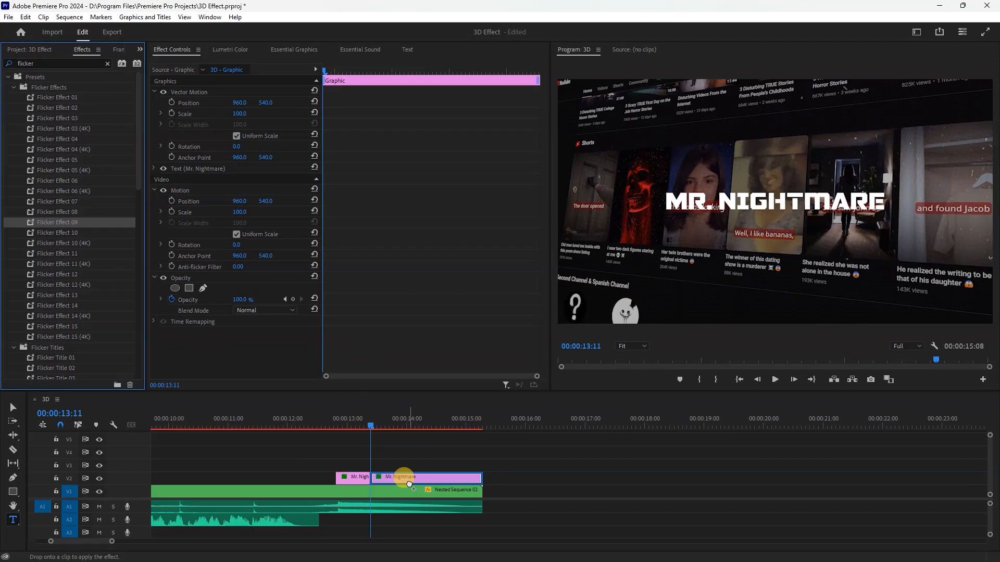
pyautogui.moveTo(409, 484); pyautogui.dragTo(410, 485)
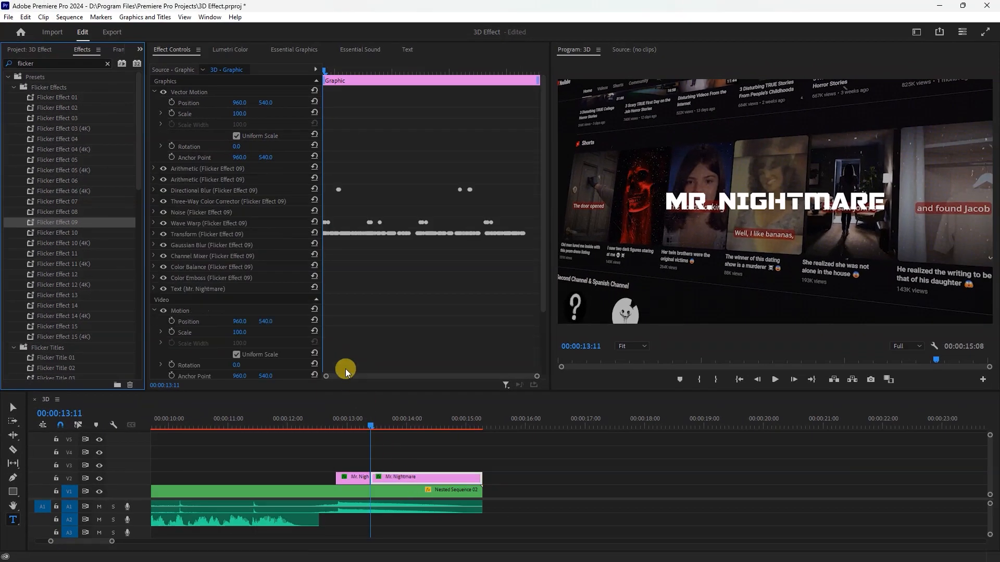
# - Collapse the Flicker Effects presets and play back the ending to check the flicker on the title
pyautogui.click(13, 87)
pyautogui.click(346, 458)
pyautogui.click(326, 424)
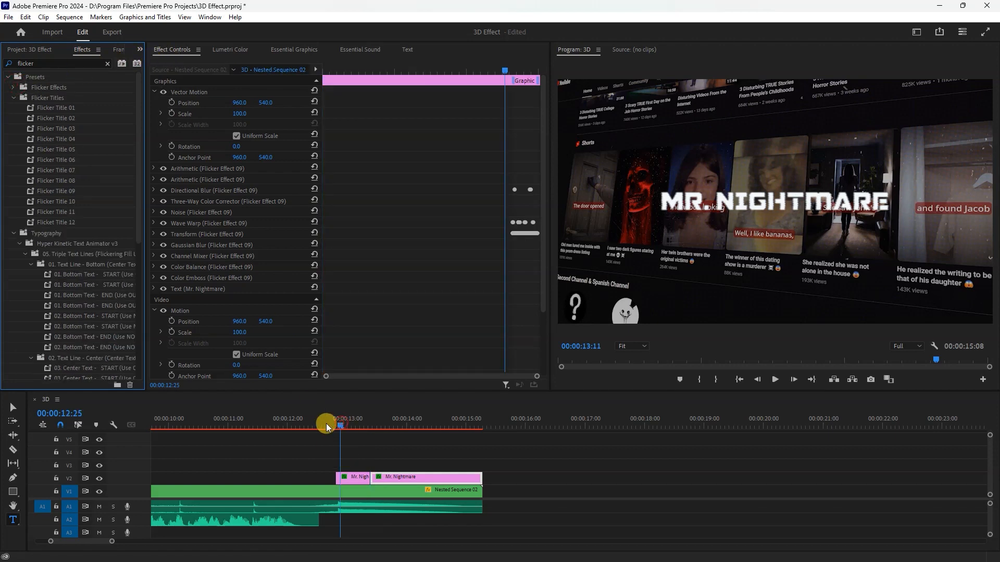
pyautogui.click(355, 451)
pyautogui.press('space')
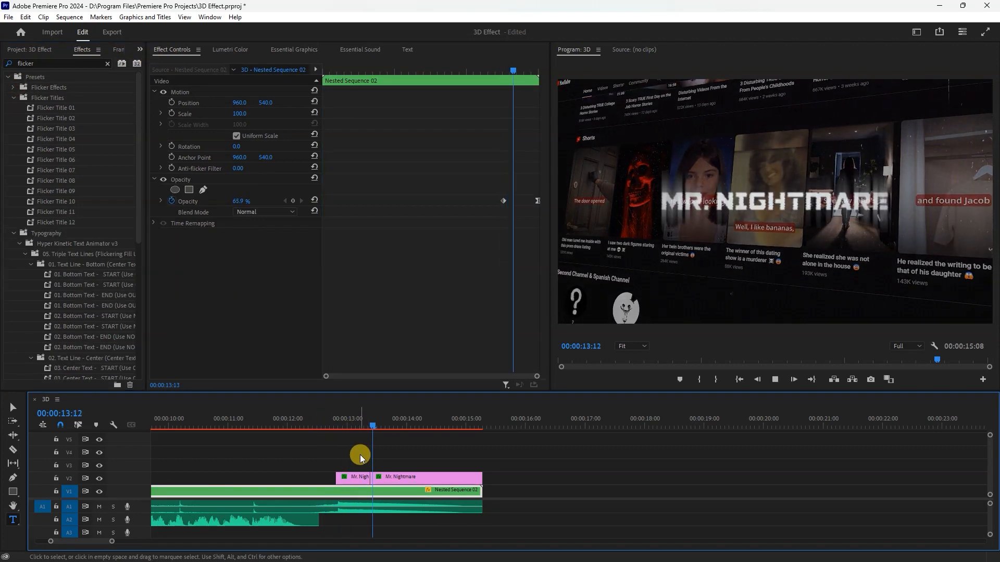
pyautogui.press('space')
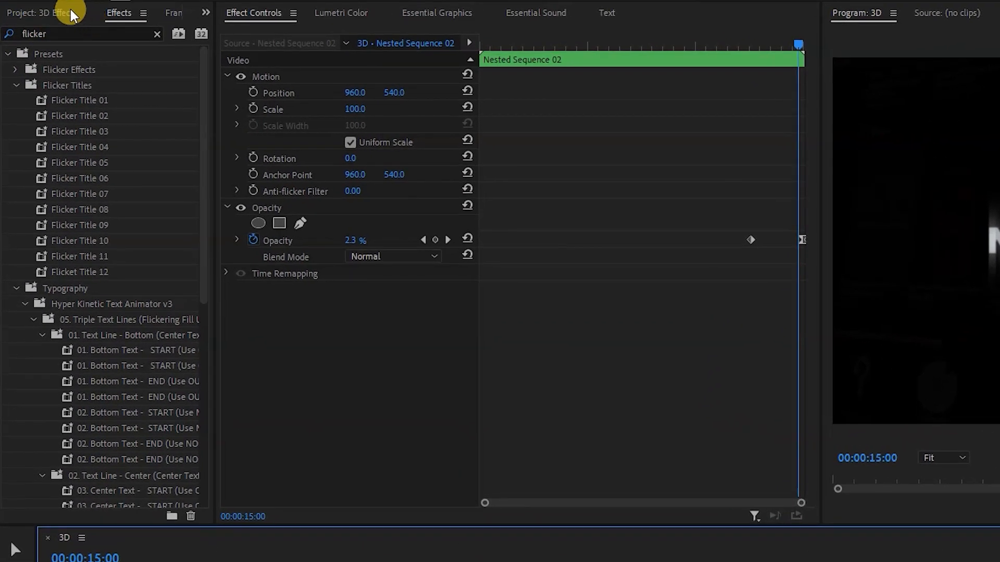
# - Place glitch1-6219.mp3 on A2 at the start of the flickering title part and trim it to the sequence end
pyautogui.click(70, 11)
pyautogui.moveTo(98, 251); pyautogui.dragTo(371, 520)
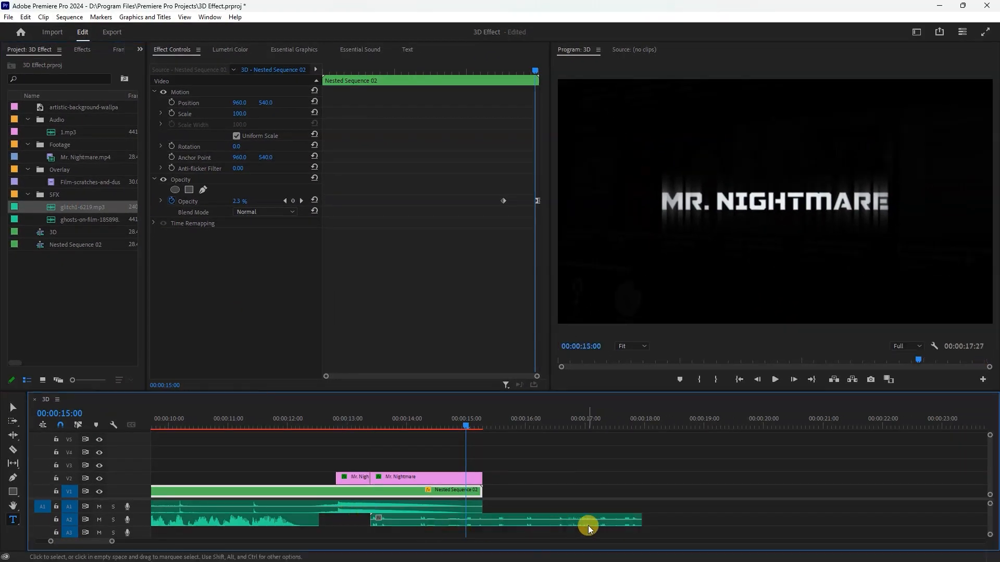
pyautogui.moveTo(640, 521); pyautogui.dragTo(476, 523)
# - Render the video previews for the whole 3D sequence
pyautogui.scroll(-5, 362, 523)
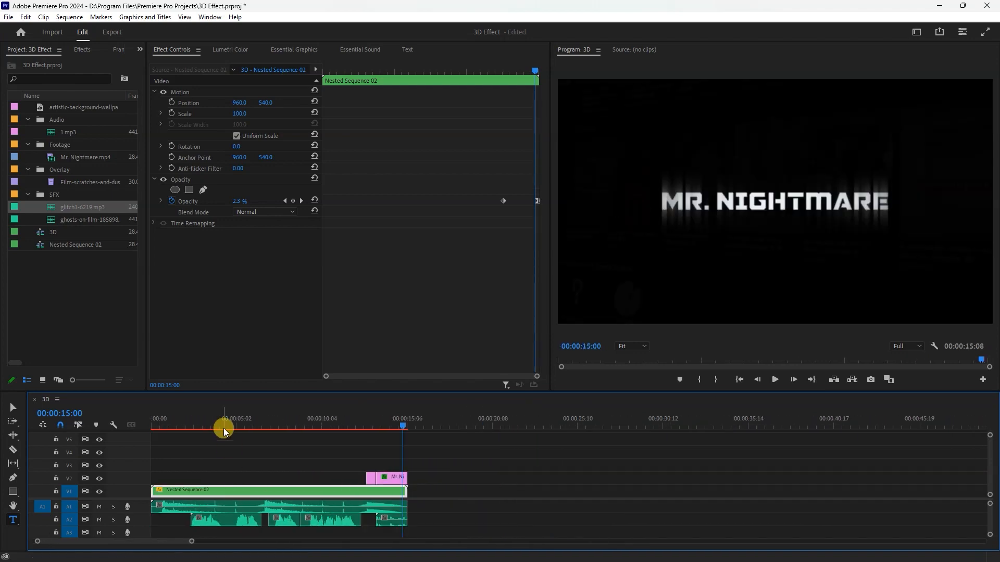
pyautogui.press('Return')
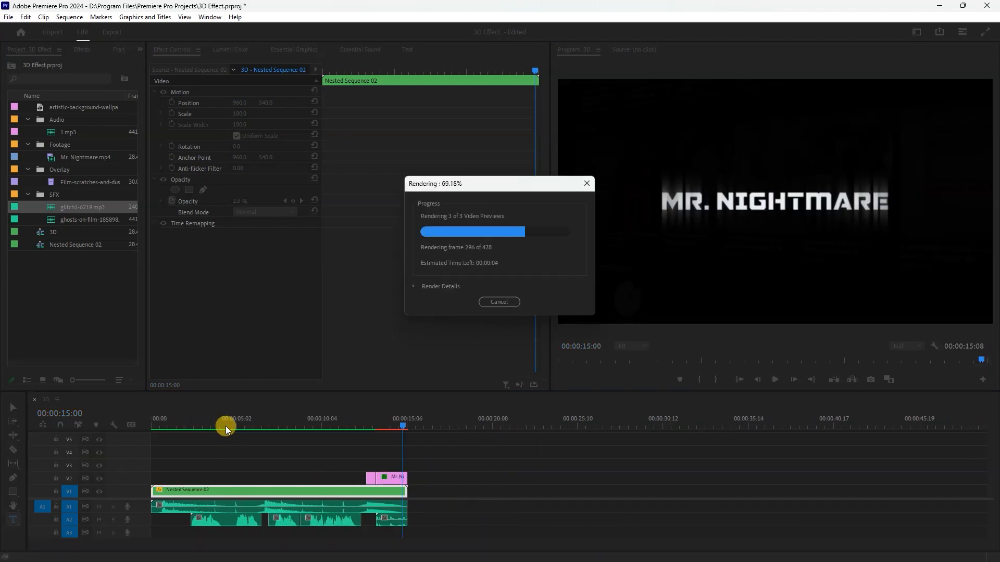